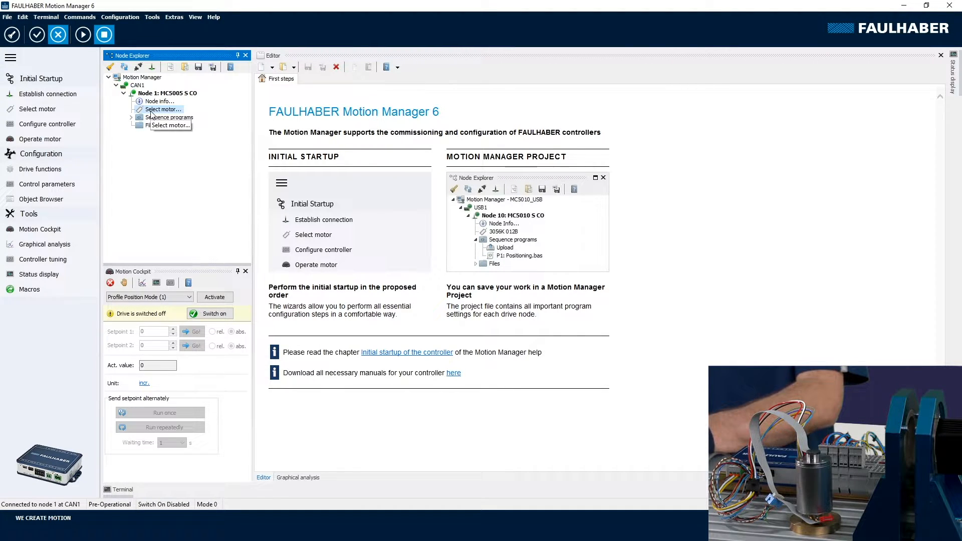
Step: Create a new brushless DC motor for Node 1 with a 40 mm diameter and 56 mm length
double_click(151, 114)
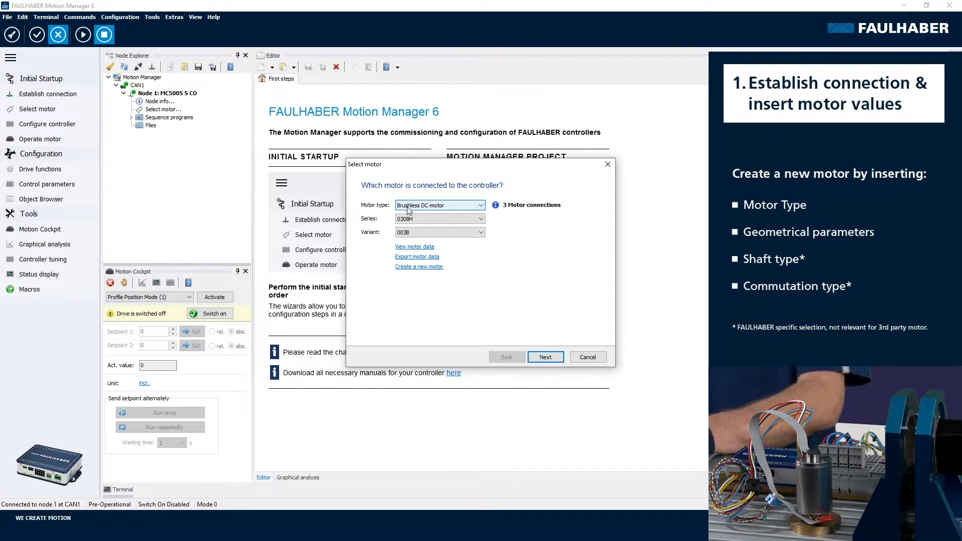
left_click(414, 266)
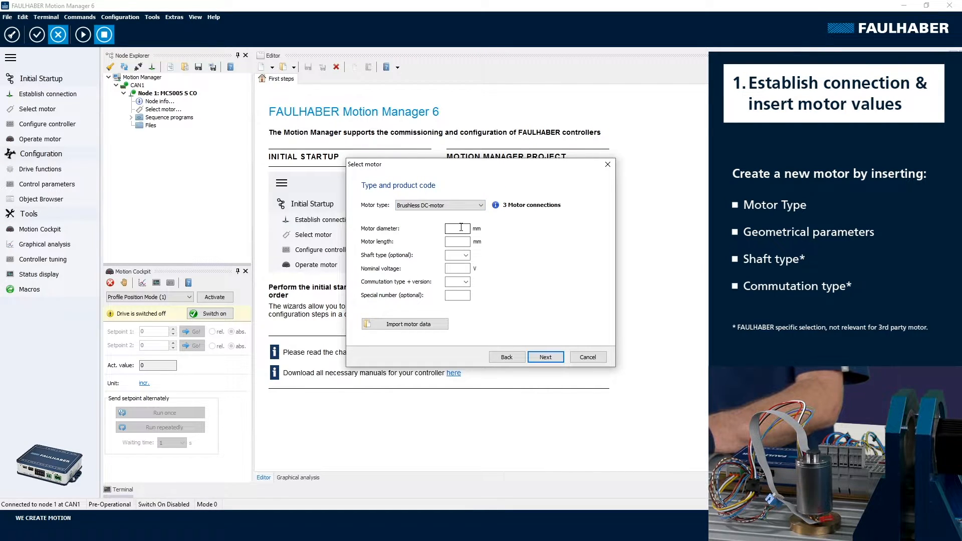
left_click(461, 229)
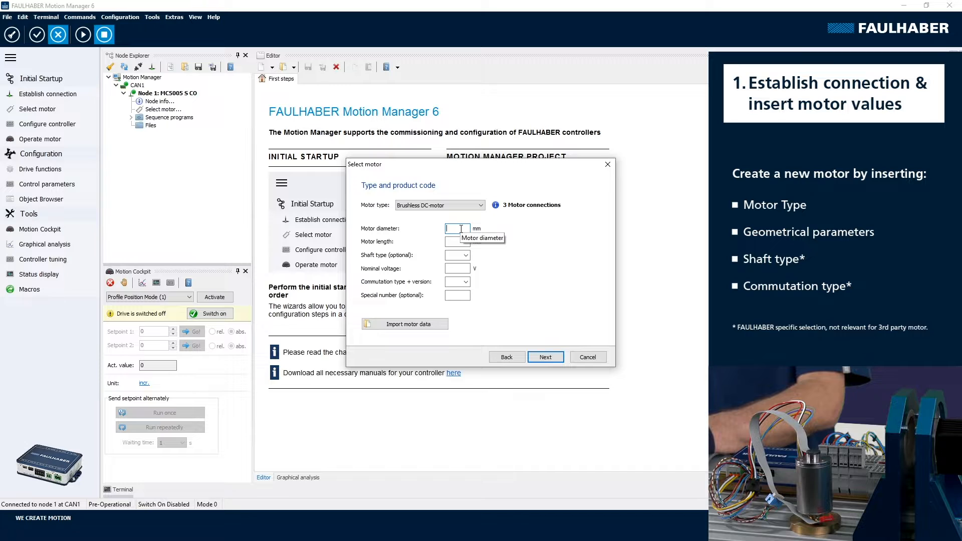
type("40")
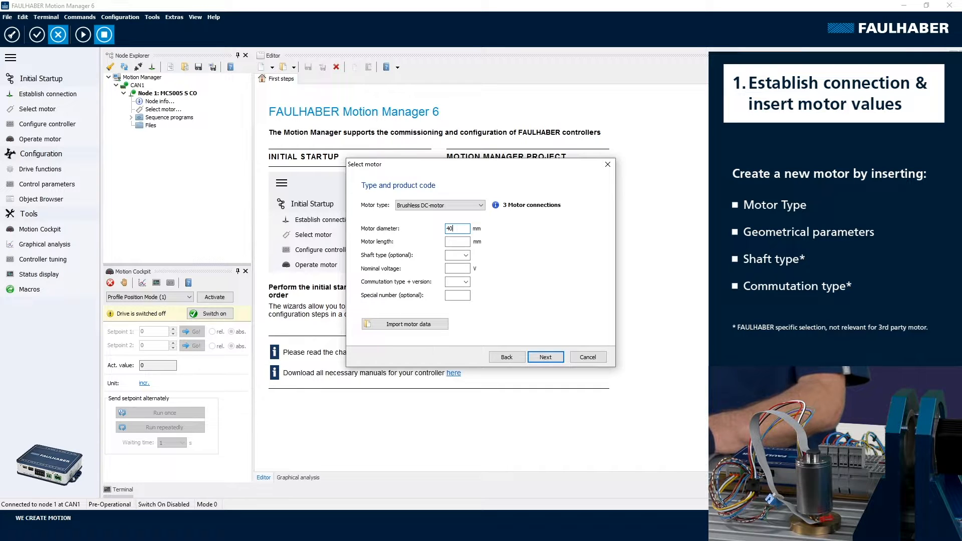
key("Tab")
type("56")
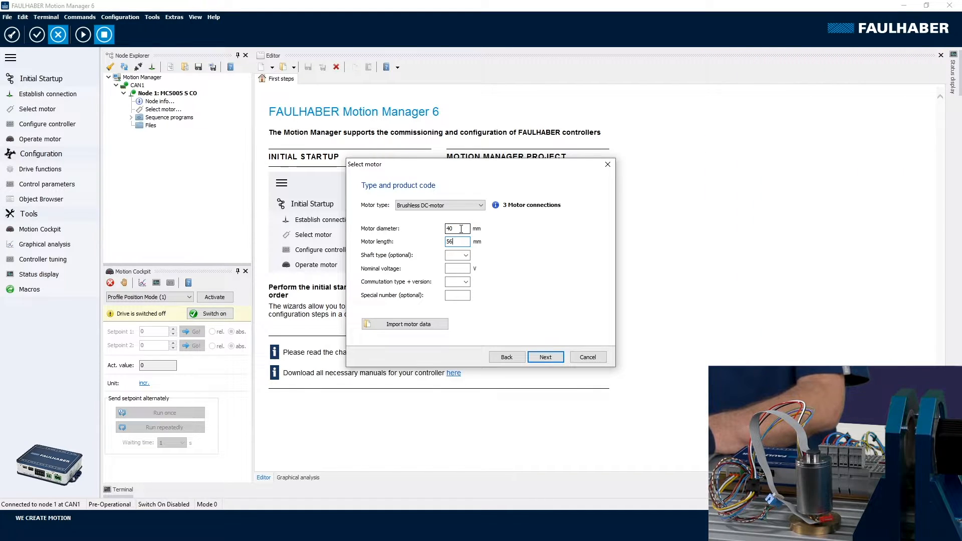
Step: Specify the new motor's shaft type G, nominal voltage 36 V and commutation type B, and proceed to its data sheet values
left_click(466, 255)
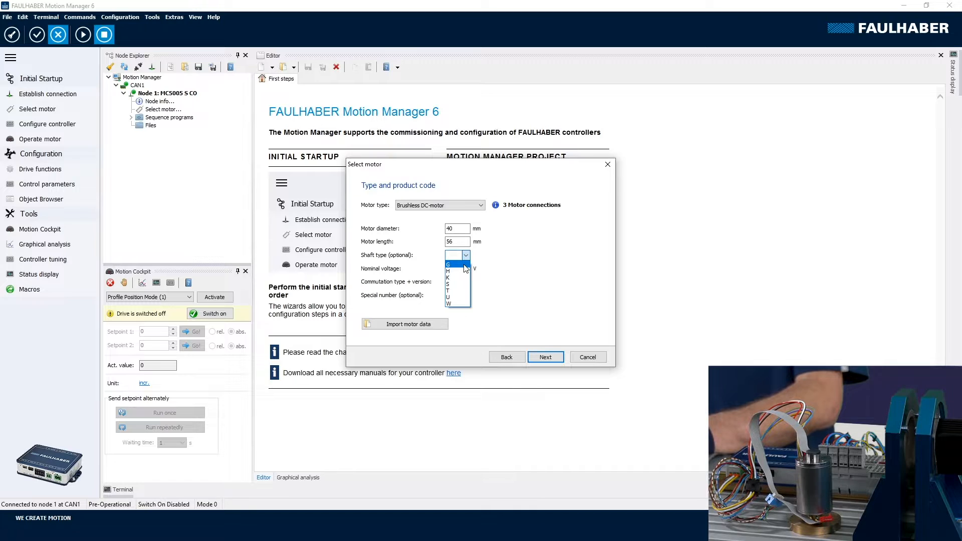
left_click(463, 265)
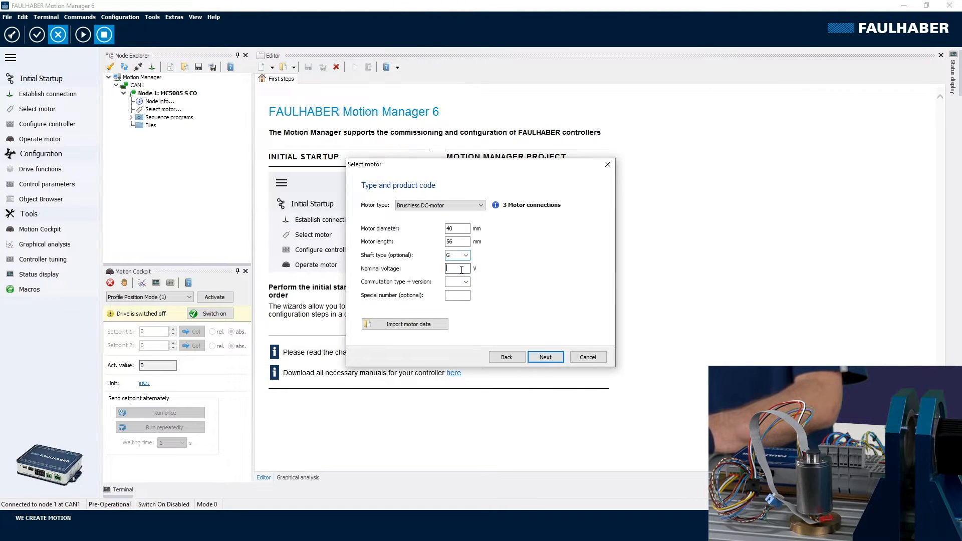
type("36")
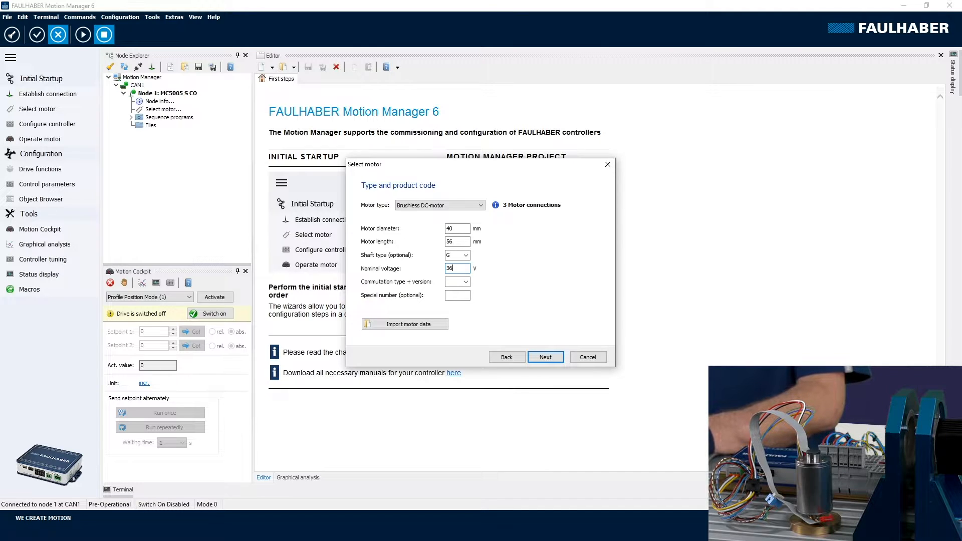
key("Tab")
left_click(465, 281)
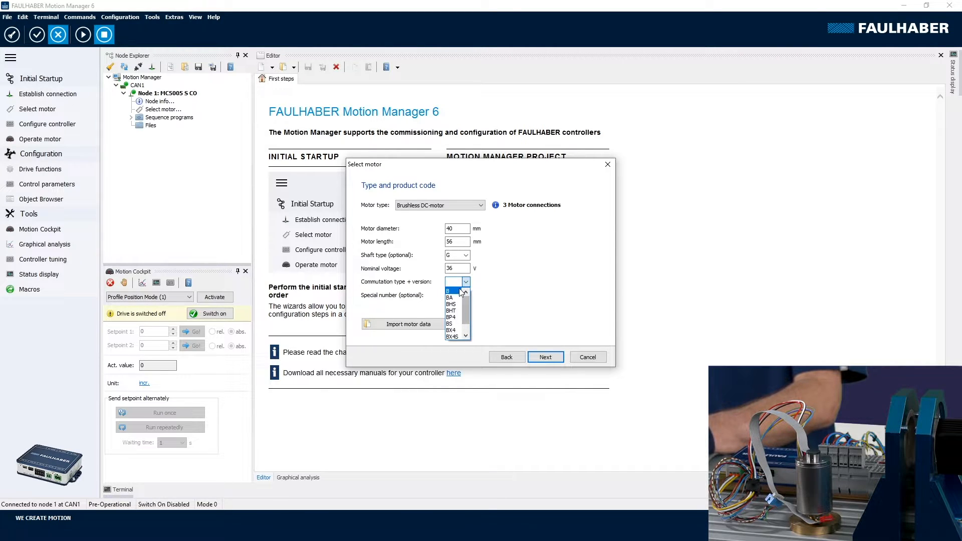
left_click(459, 291)
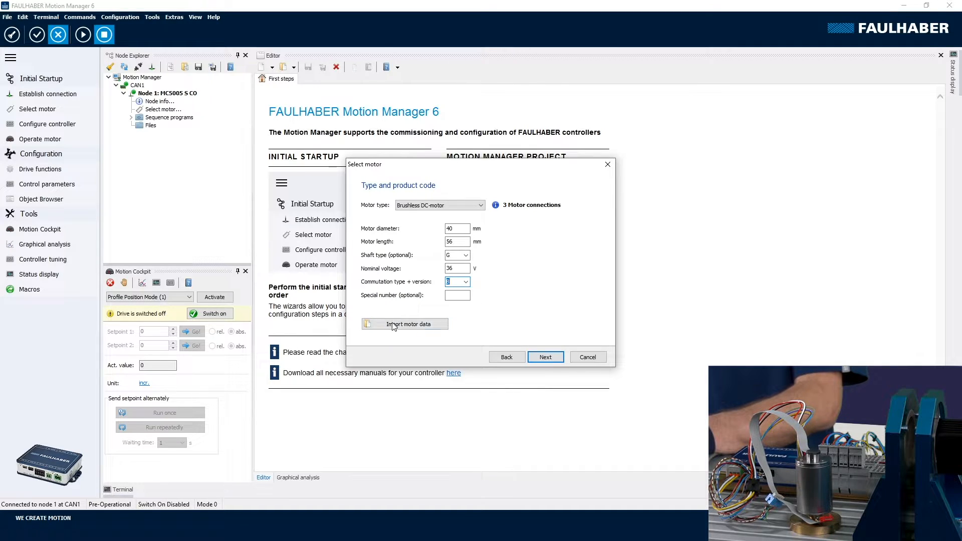
left_click(545, 357)
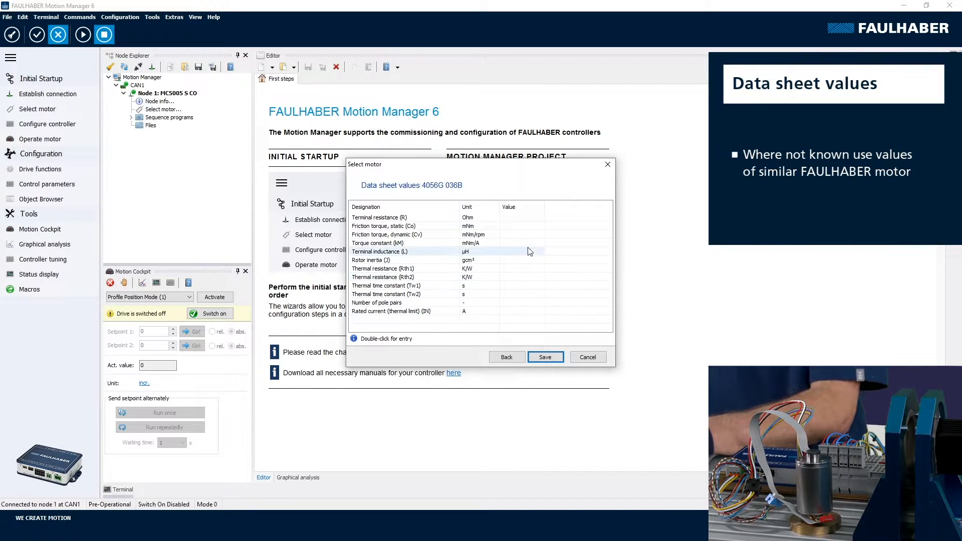
Step: Set the motor's terminal resistance to 0,85 Ohm and its static friction torque to 4 mNm
double_click(520, 218)
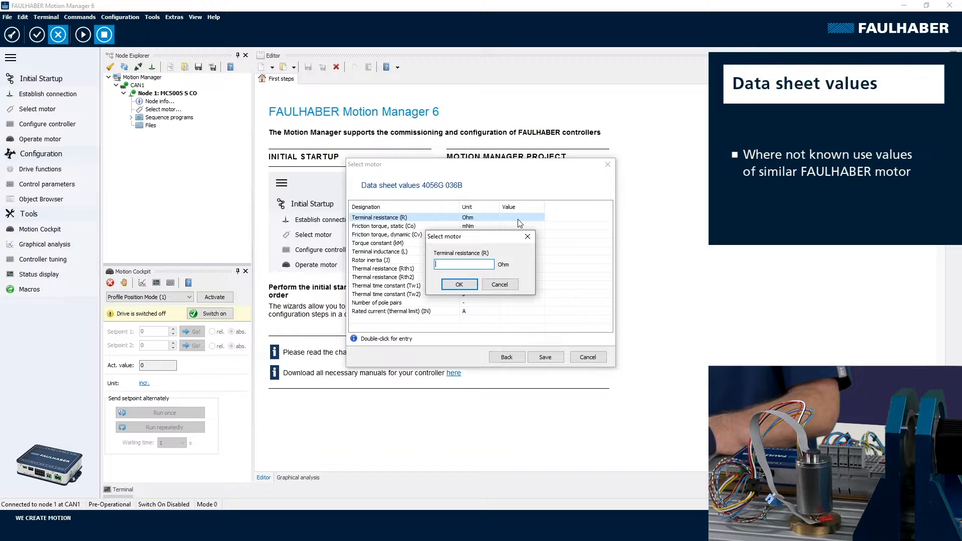
type("0")
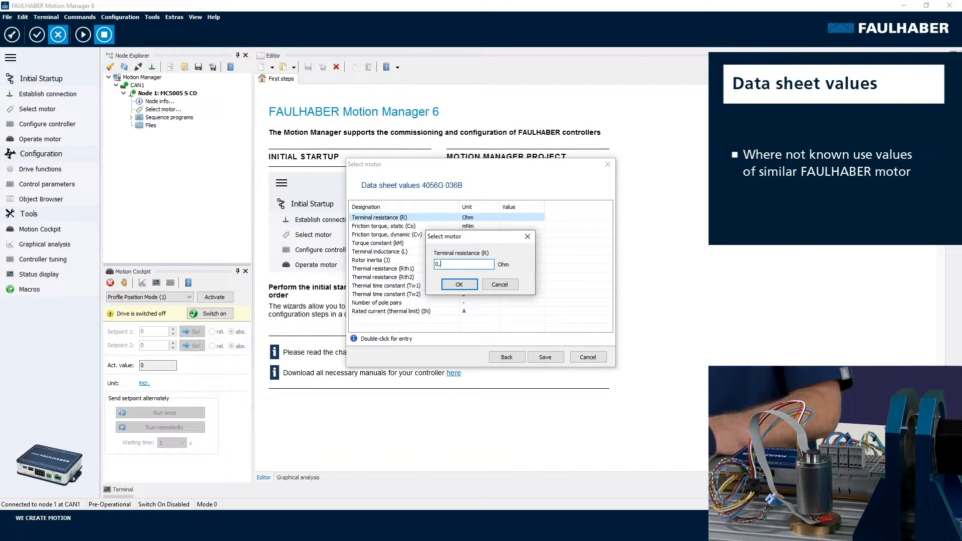
type(",85")
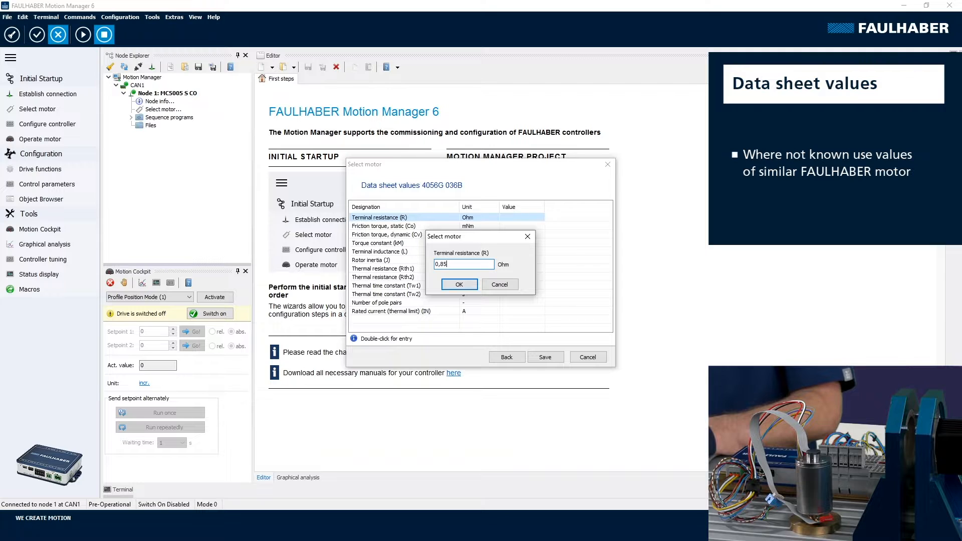
left_click(461, 285)
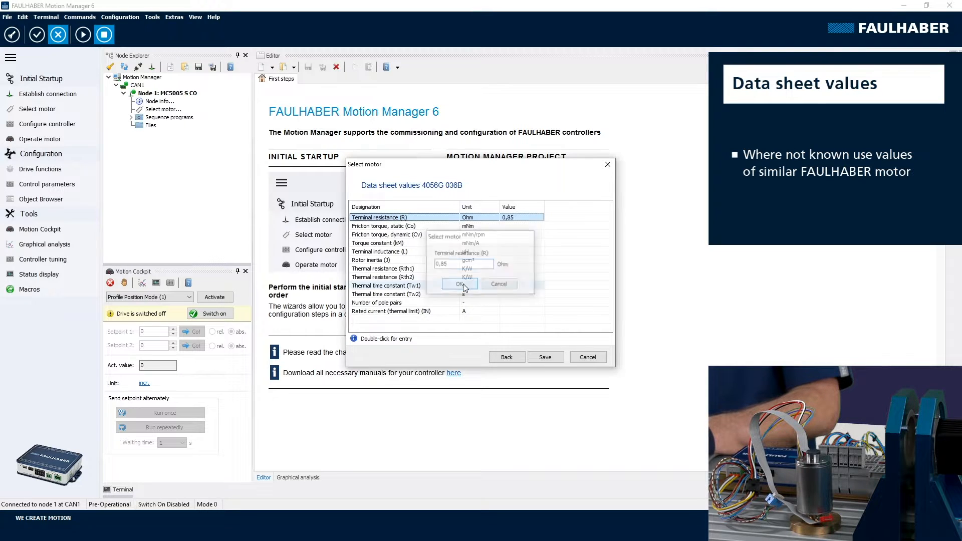
double_click(518, 226)
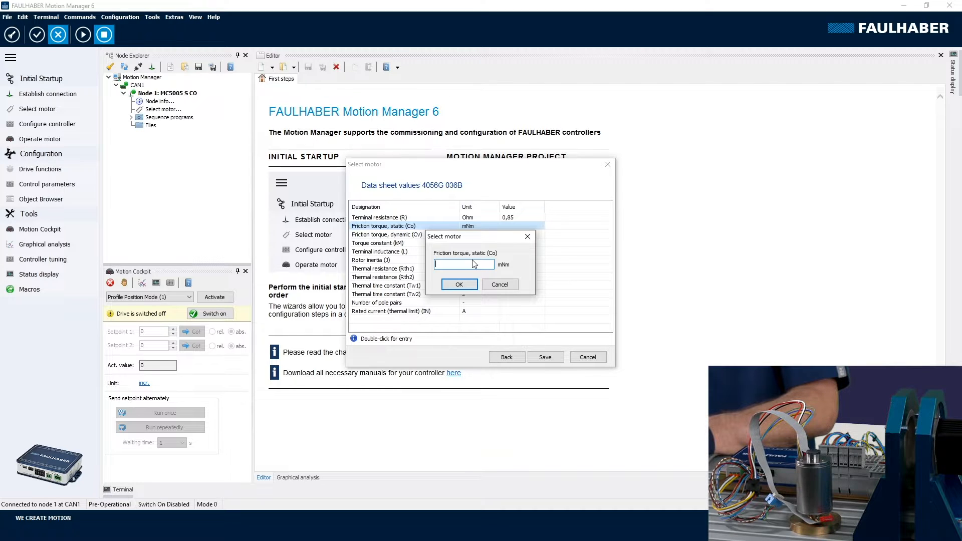
type("4")
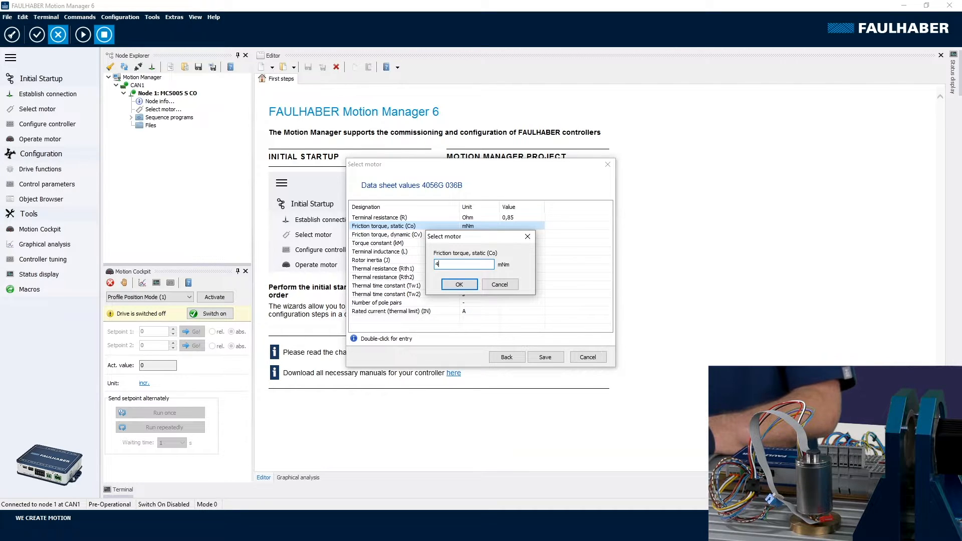
left_click(468, 284)
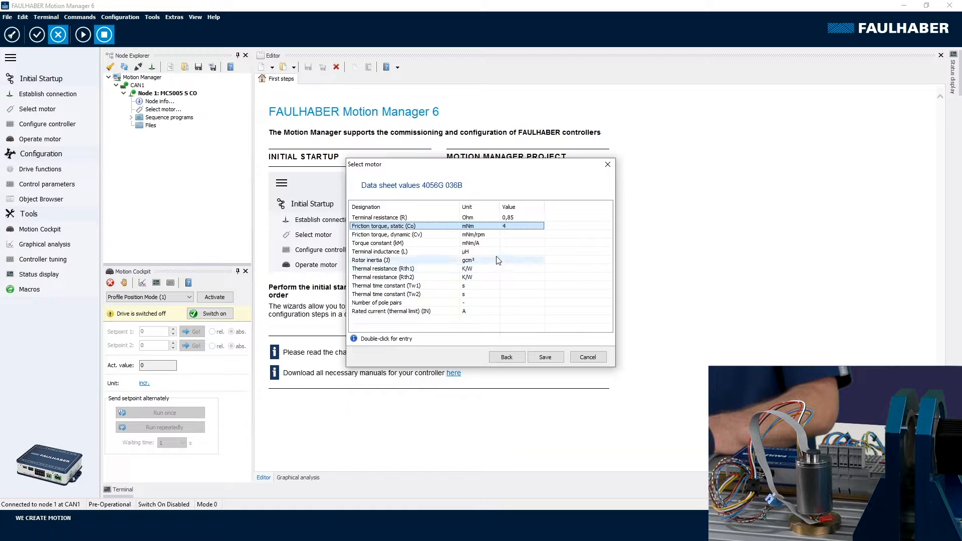
Step: Set the dynamic friction torque to 8e-4 mNm/rpm and the torque constant to 75 mNm/A
left_click(517, 235)
double_click(517, 235)
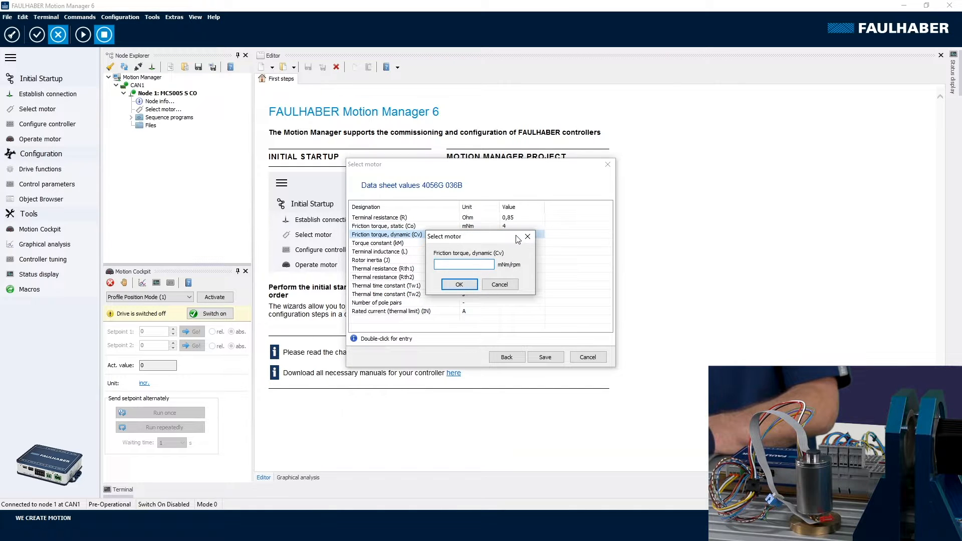
type("8")
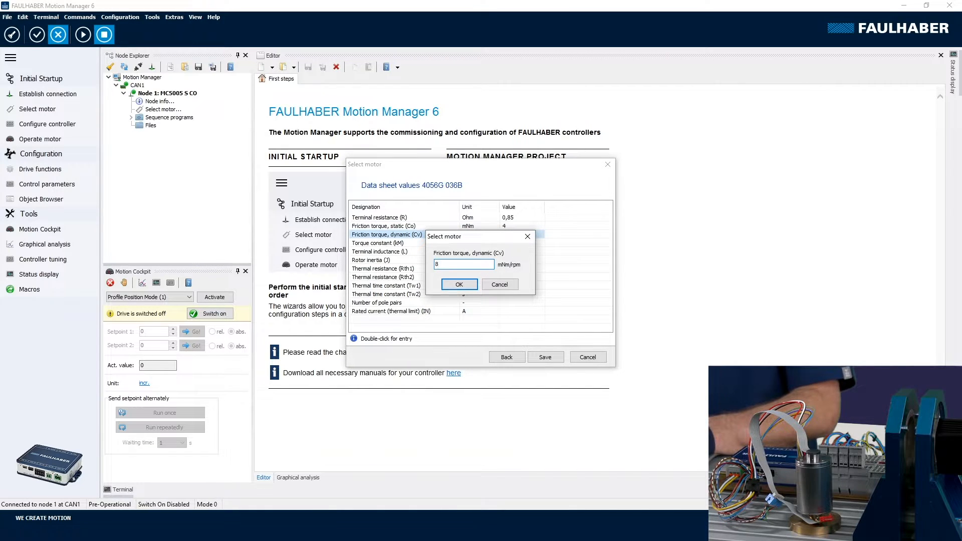
type("e-4")
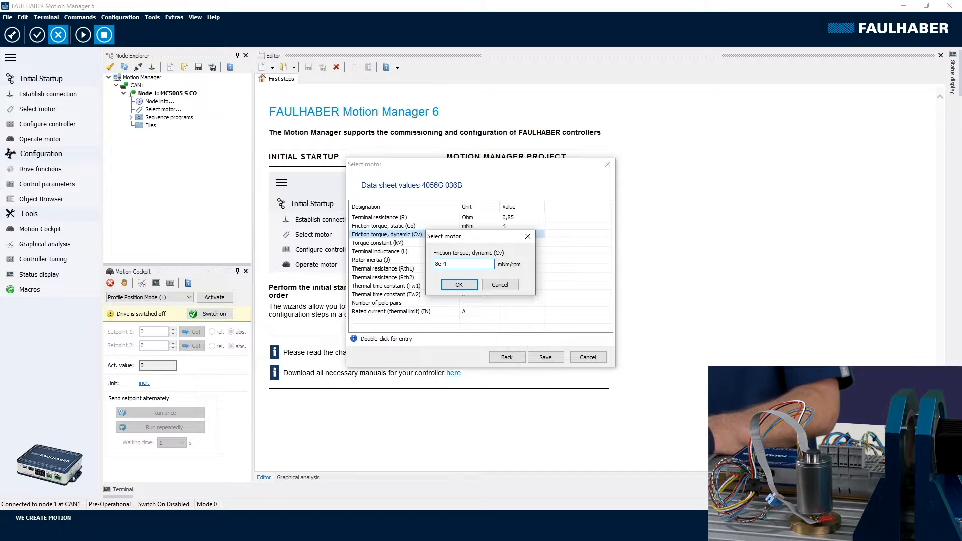
key("Return")
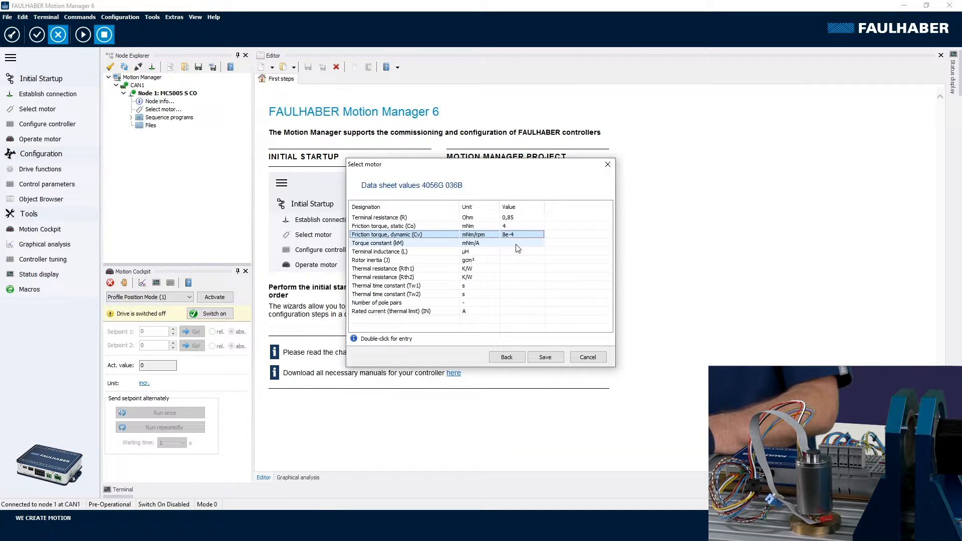
double_click(517, 244)
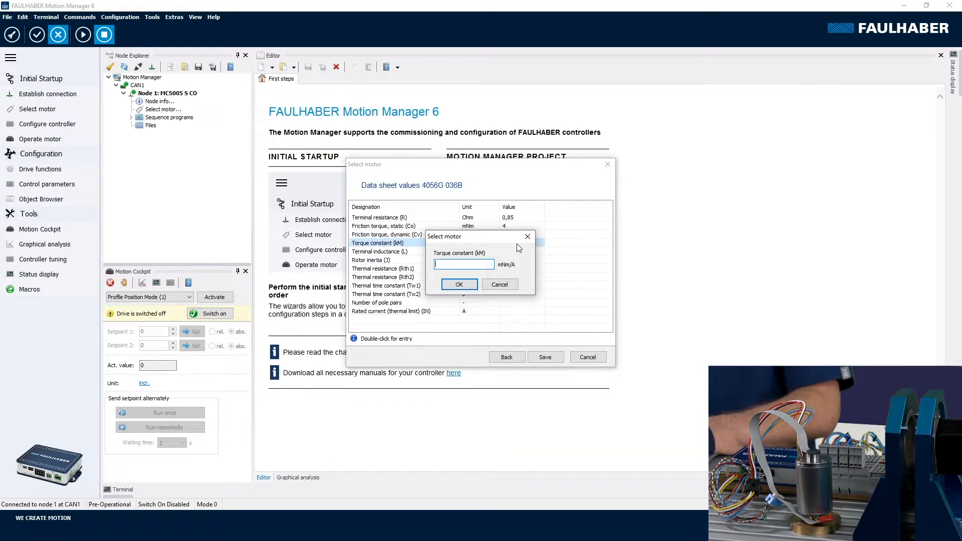
type("75")
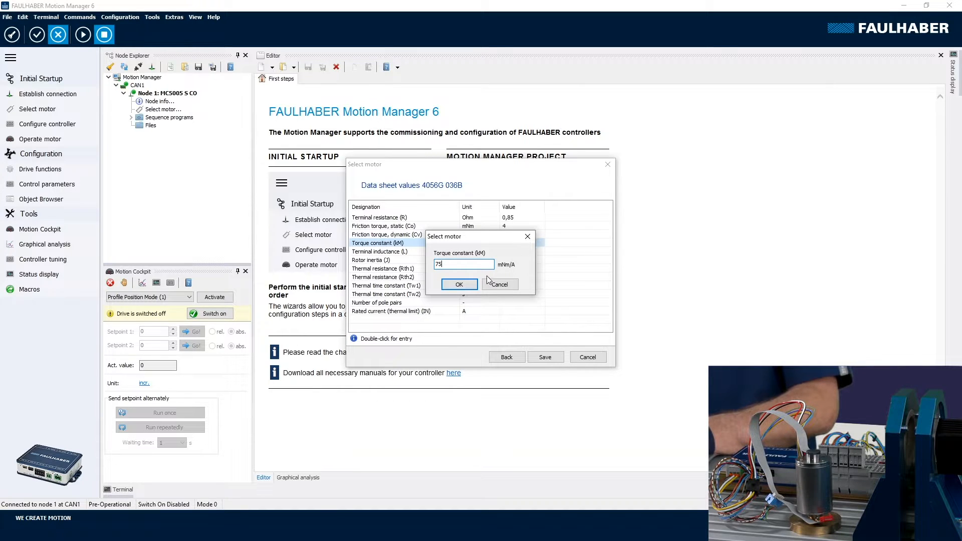
left_click(459, 284)
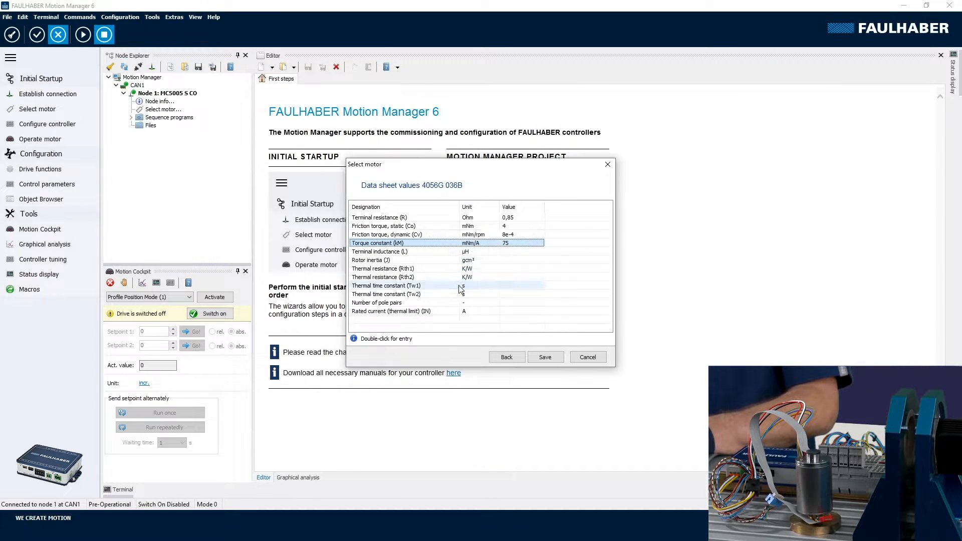
Step: Set the terminal inductance to 675 µH and the rotor inertia to 44 gcm²
double_click(509, 251)
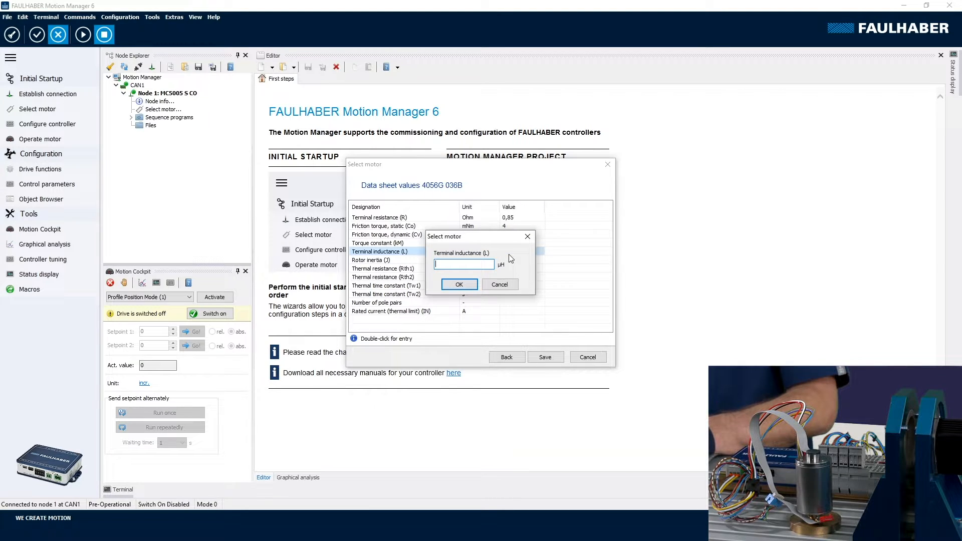
type("0")
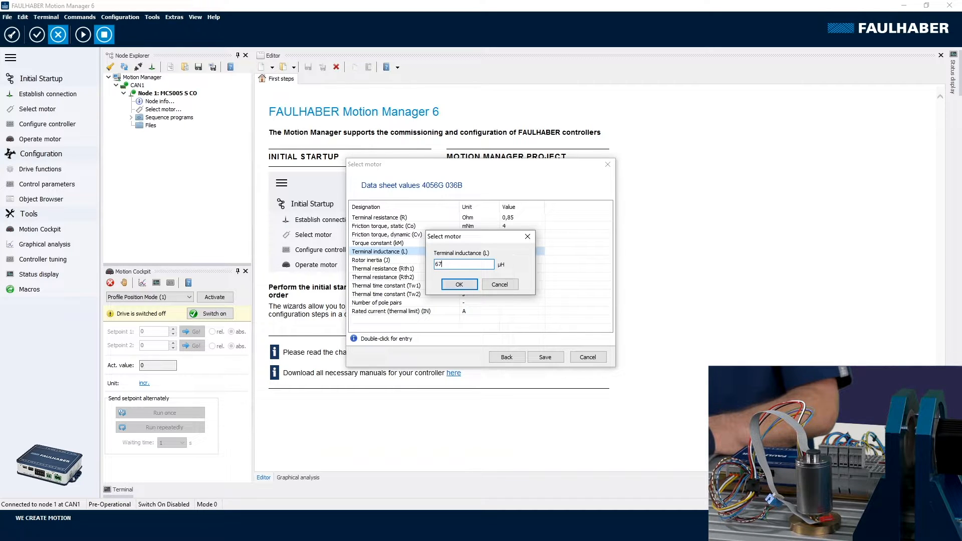
type("75")
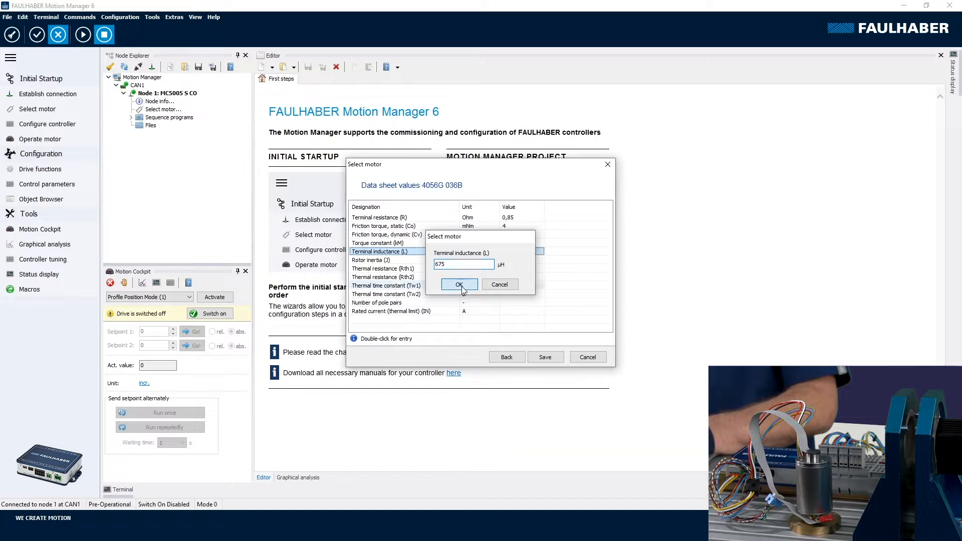
left_click(459, 284)
double_click(510, 261)
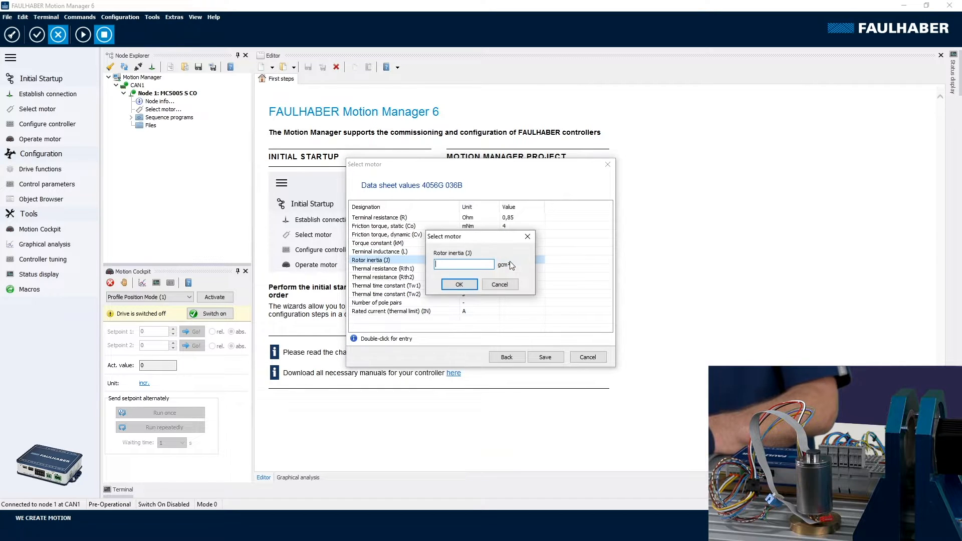
type("44")
key("Return")
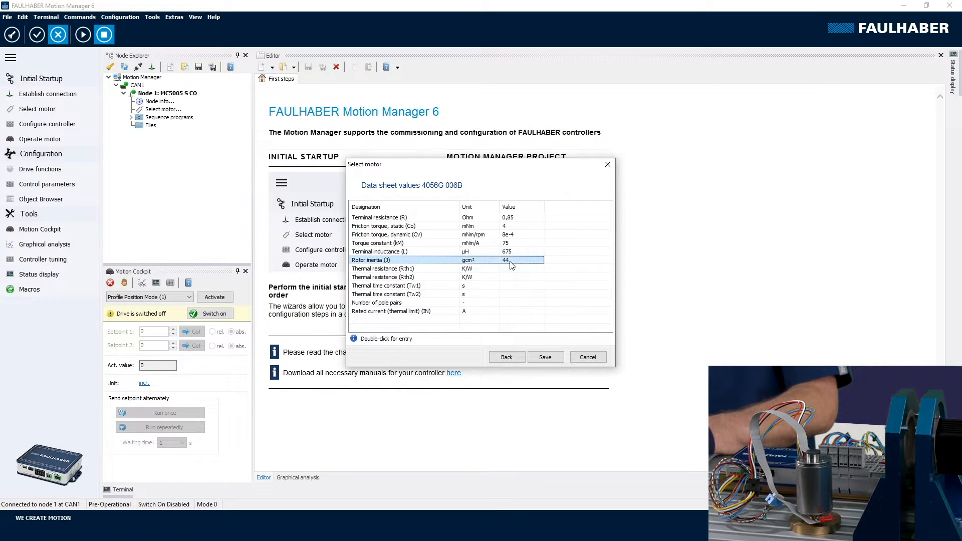
Step: Set the motor's thermal resistance Rth1 to 7,17 K/W and Rth2 to 1,35 K/W
double_click(511, 270)
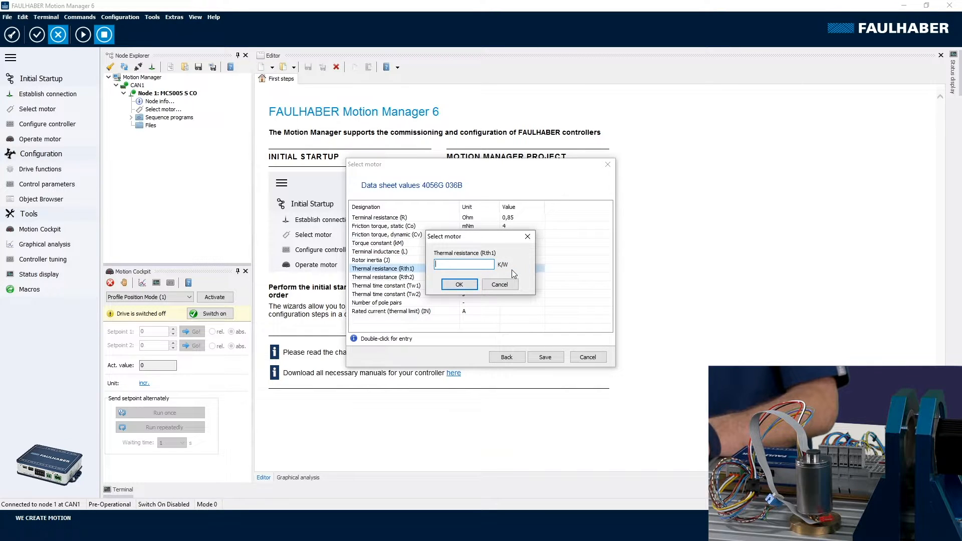
type("7,")
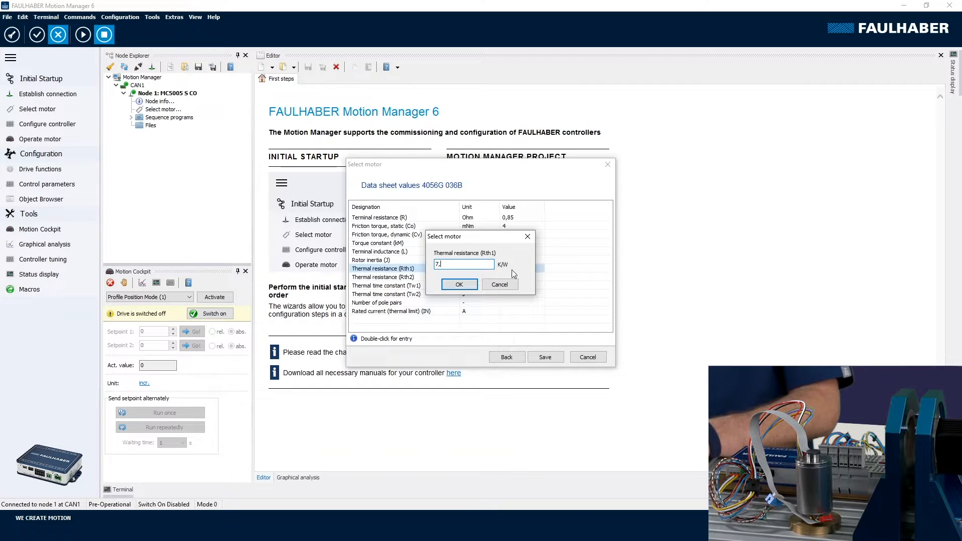
type("17")
key("Return")
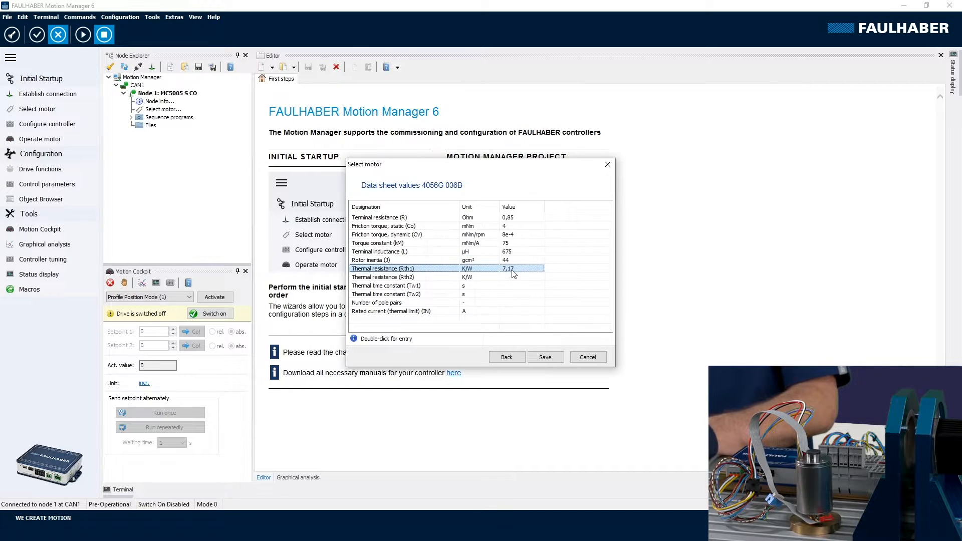
double_click(513, 277)
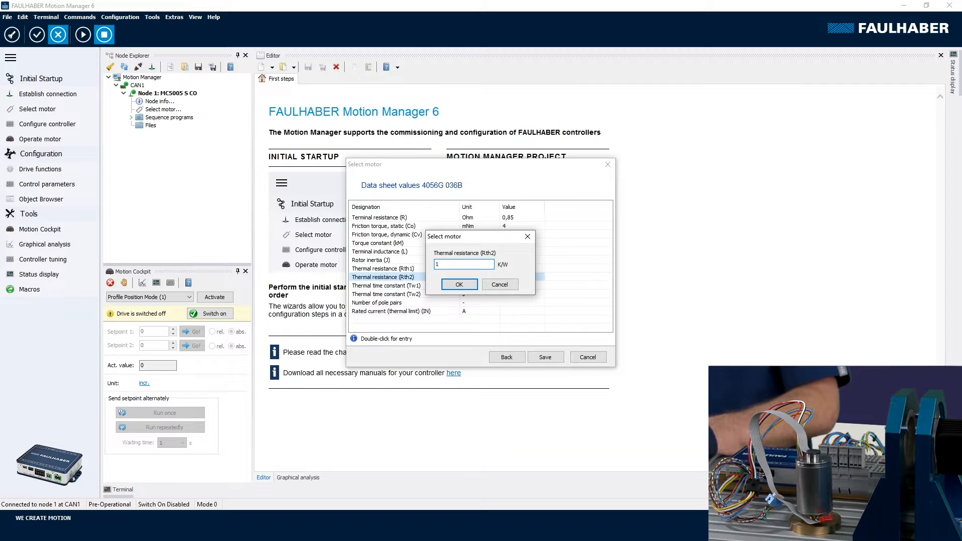
type("1,3")
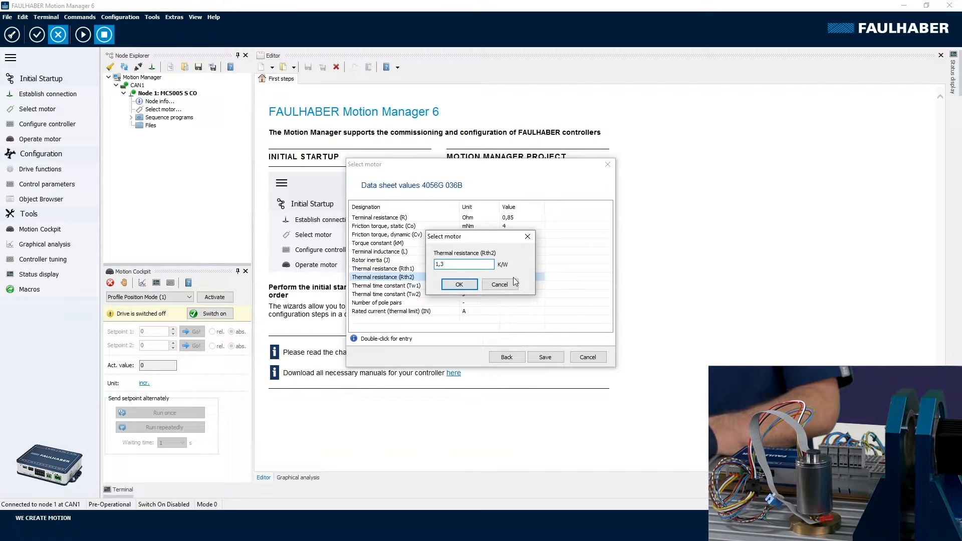
type("5")
key("Return")
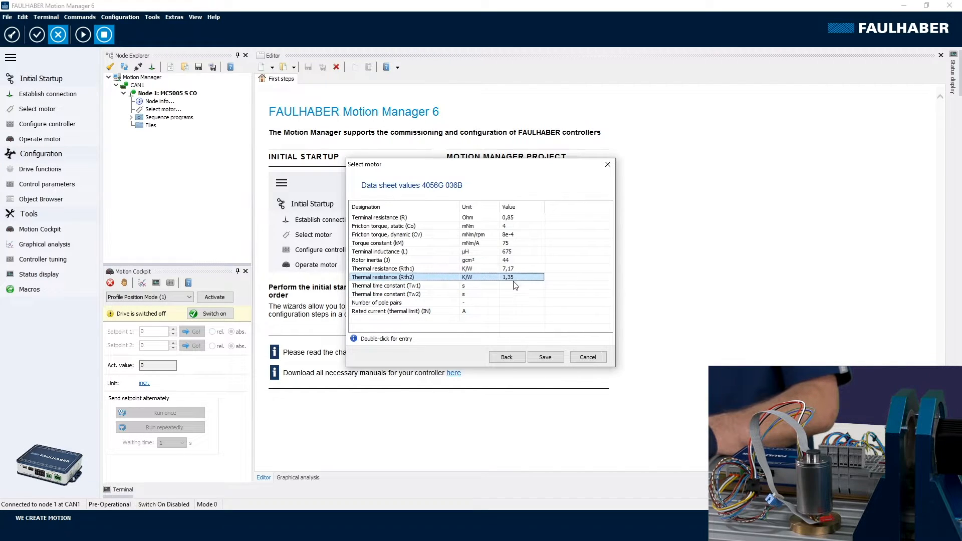
Step: Set the motor's thermal time constant Tw1 to 21 s and Tw2 to 1400 s
double_click(515, 290)
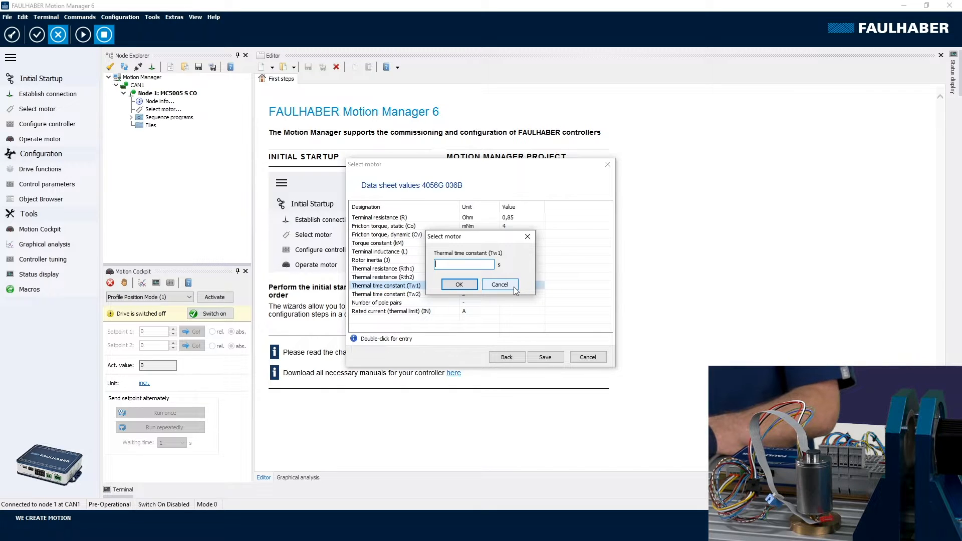
type("21")
key("Return")
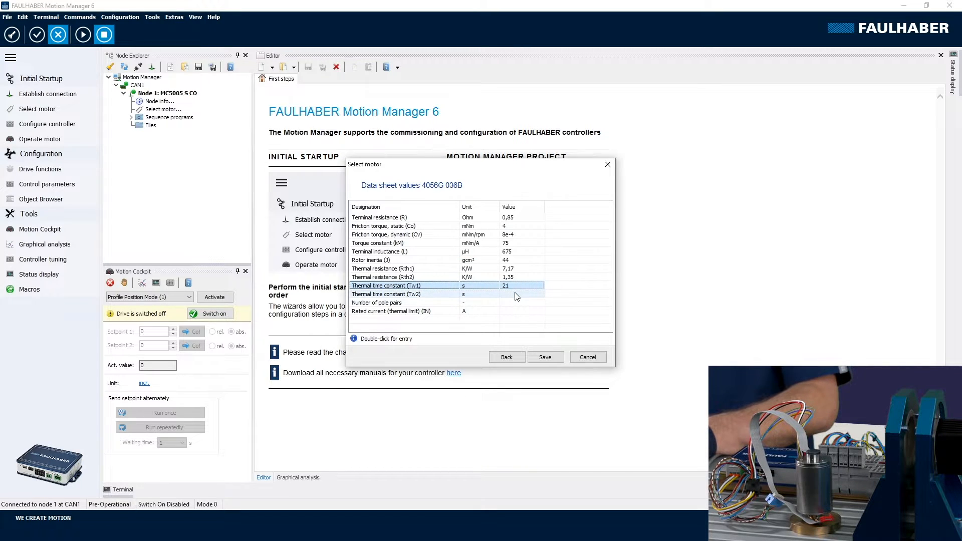
double_click(515, 294)
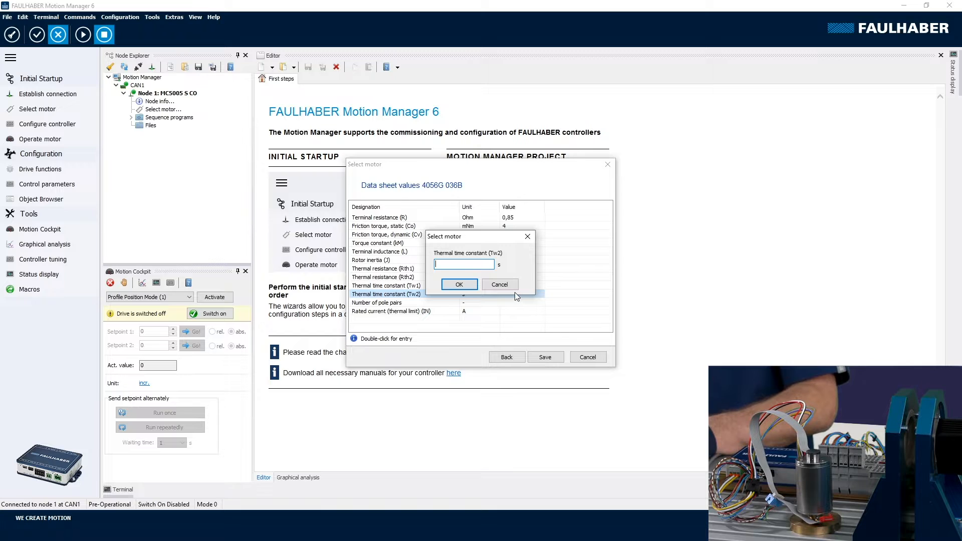
type("1400")
left_click(459, 283)
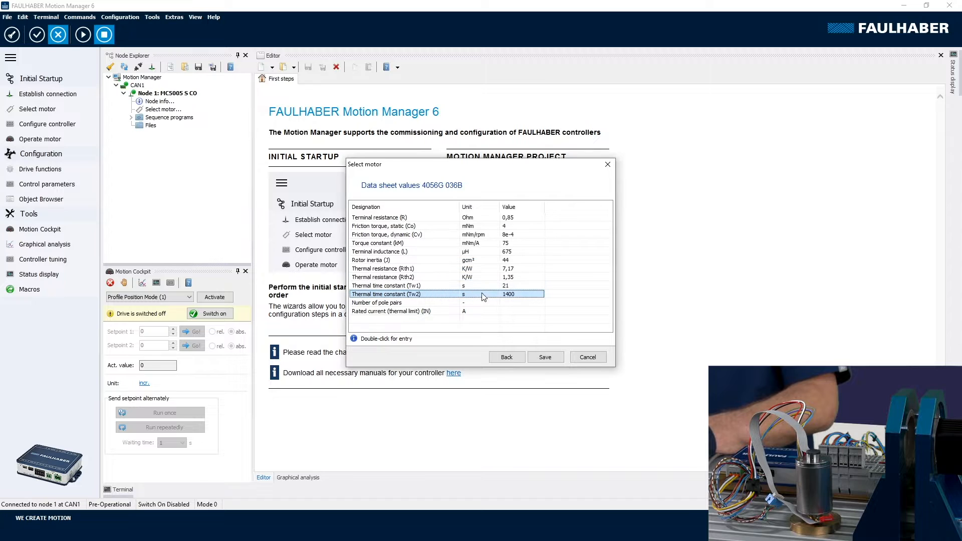
Step: Set the number of pole pairs to 7 and the rated current to 3 A, and save the new motor's data
double_click(514, 303)
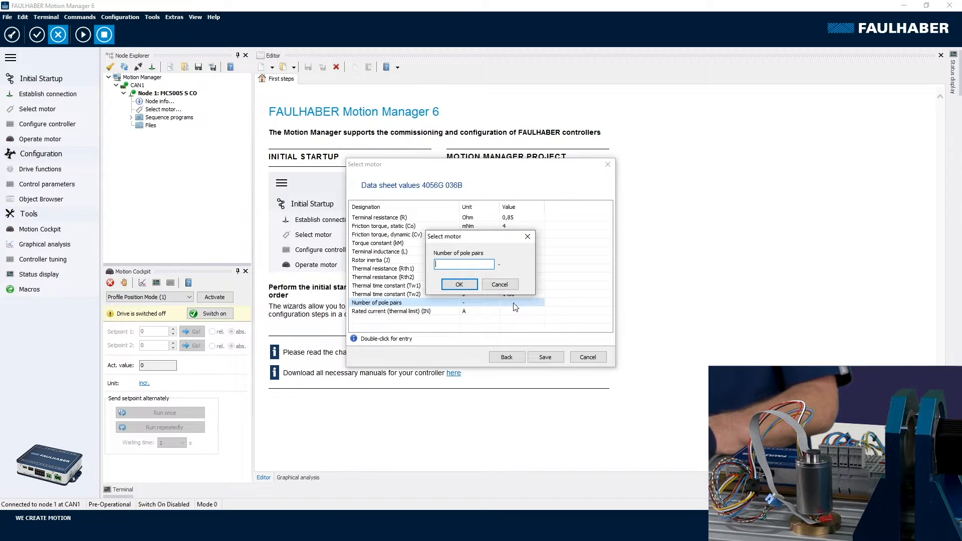
type("7")
key("Return")
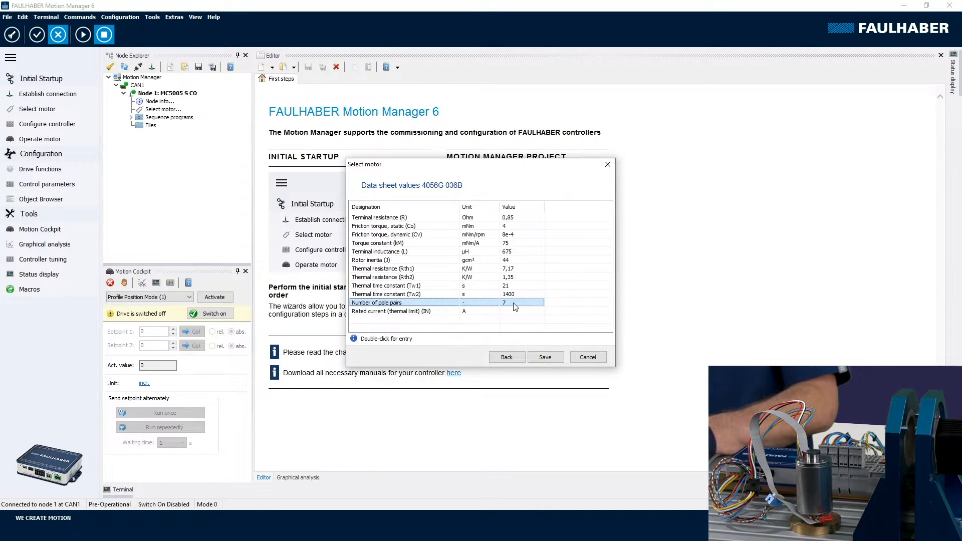
double_click(515, 317)
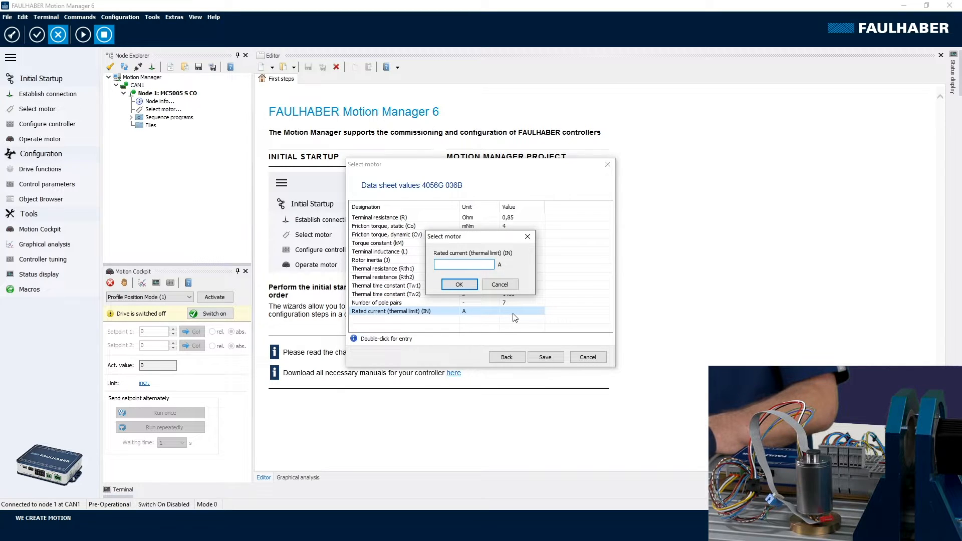
type("3")
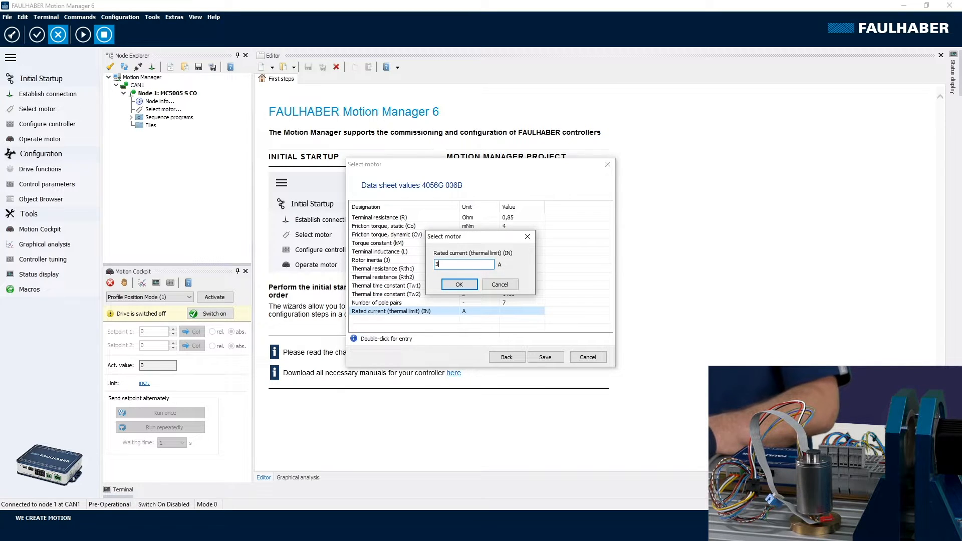
left_click(460, 284)
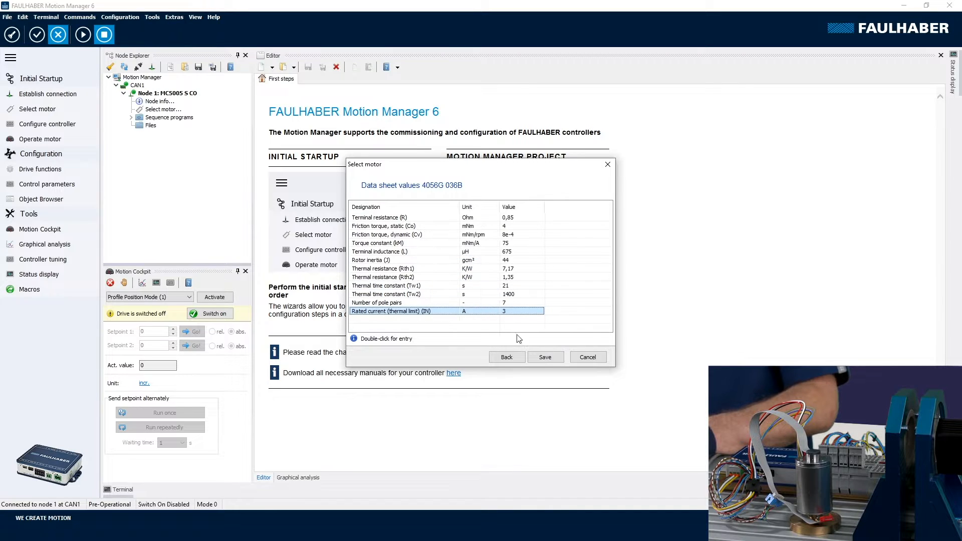
left_click(545, 357)
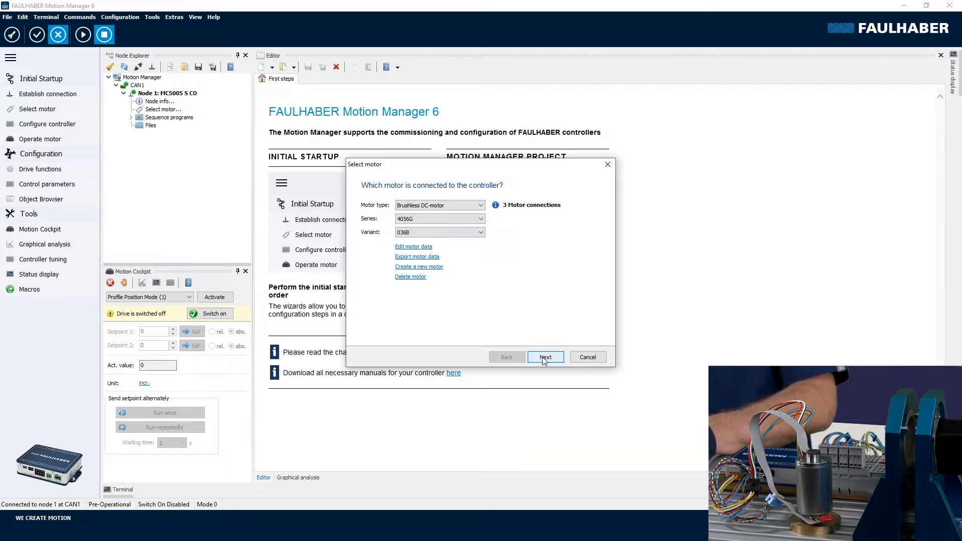
Step: Specify digital Hall sensors on the controller's sensor input and incremental encoders on its encoder input
left_click(544, 359)
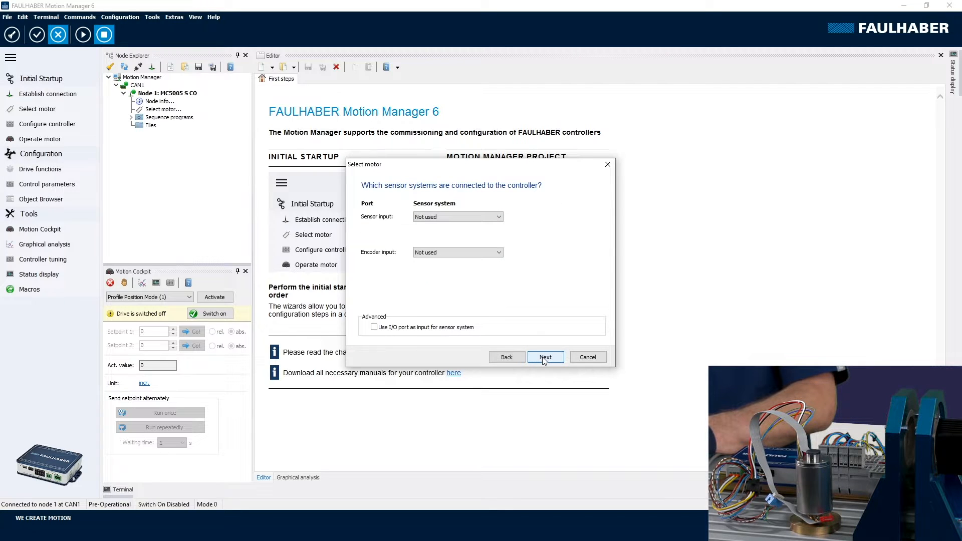
left_click(485, 217)
left_click(479, 239)
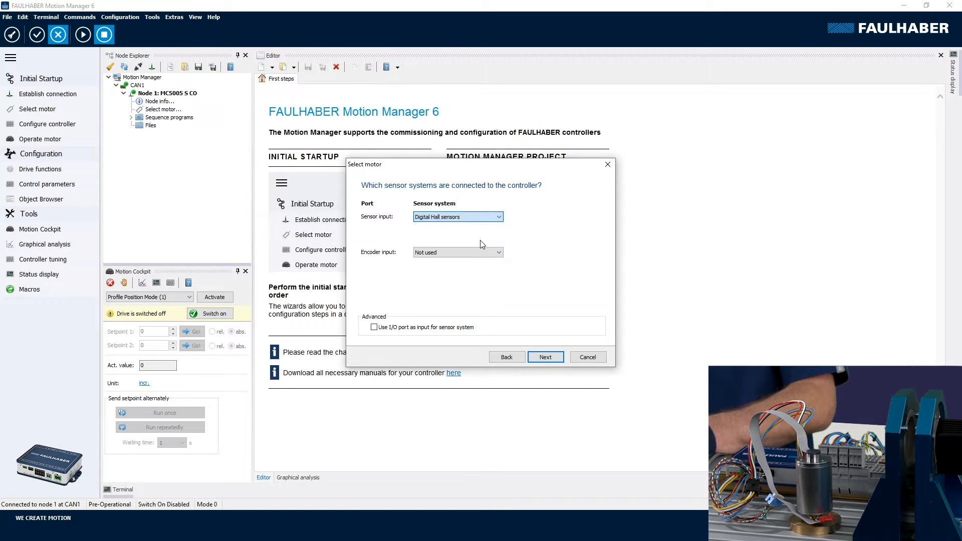
left_click(486, 252)
left_click(480, 270)
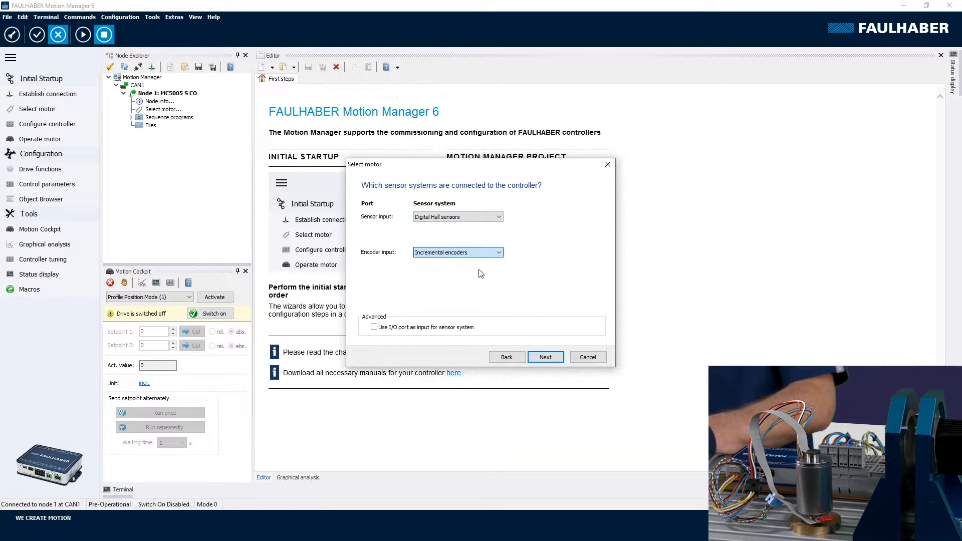
Step: Set the incremental encoder to 1024 pulses per revolution with positive index pulse, and proceed to the sensor assignment
left_click(538, 252)
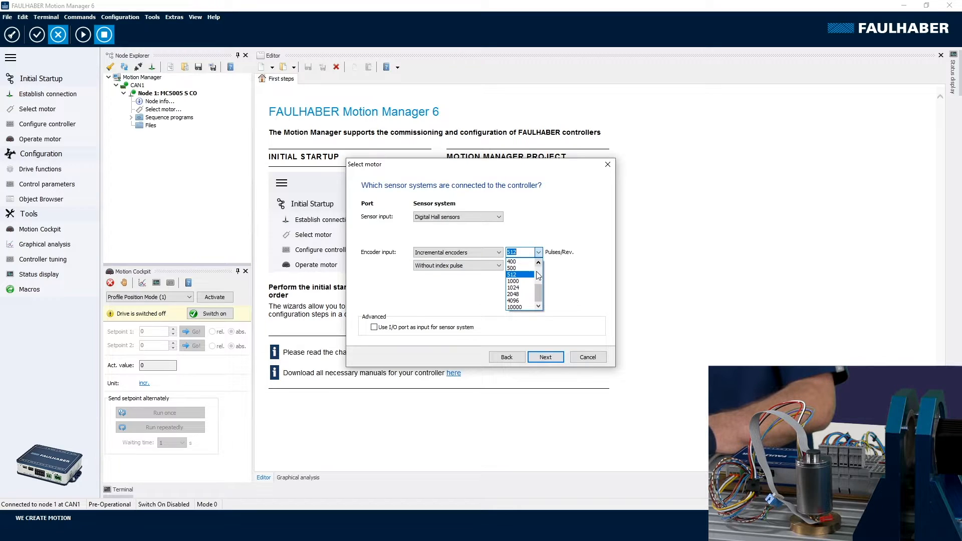
left_click(528, 293)
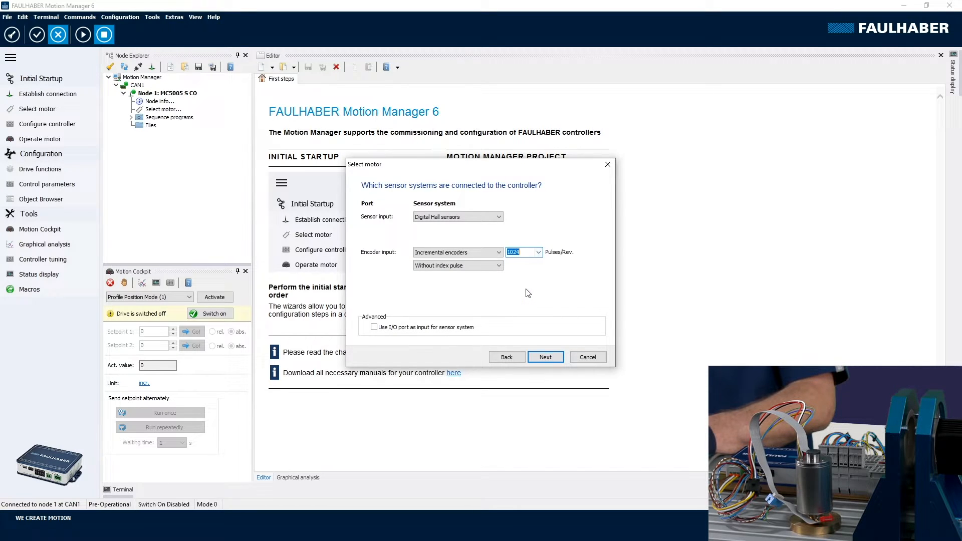
left_click(499, 266)
left_click(498, 281)
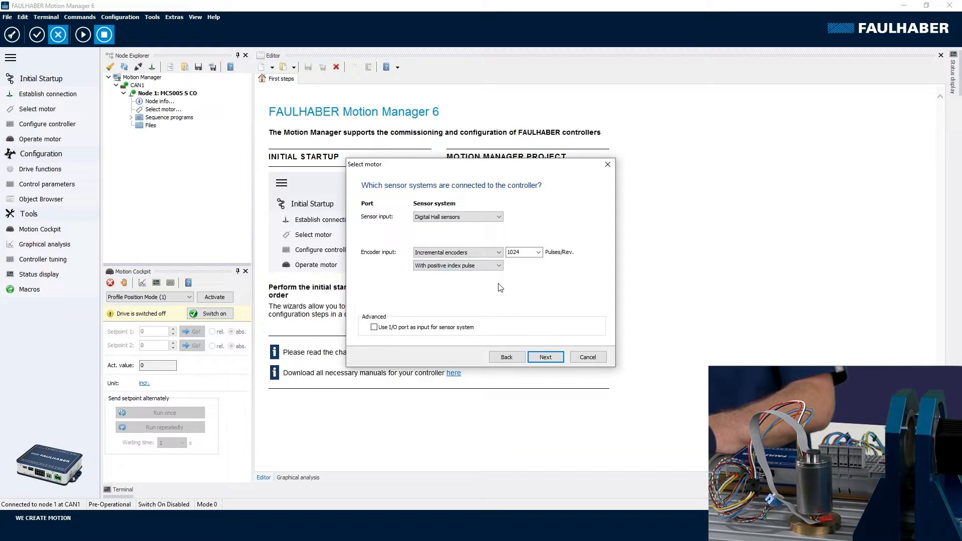
left_click(549, 361)
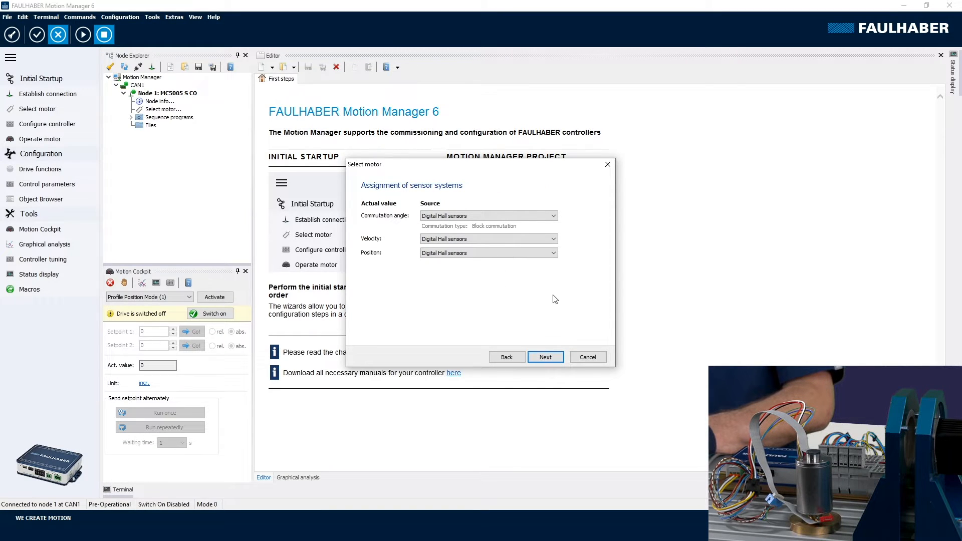
Step: Assign the incremental encoders as the source for both the velocity and position actual values
left_click(553, 239)
left_click(544, 254)
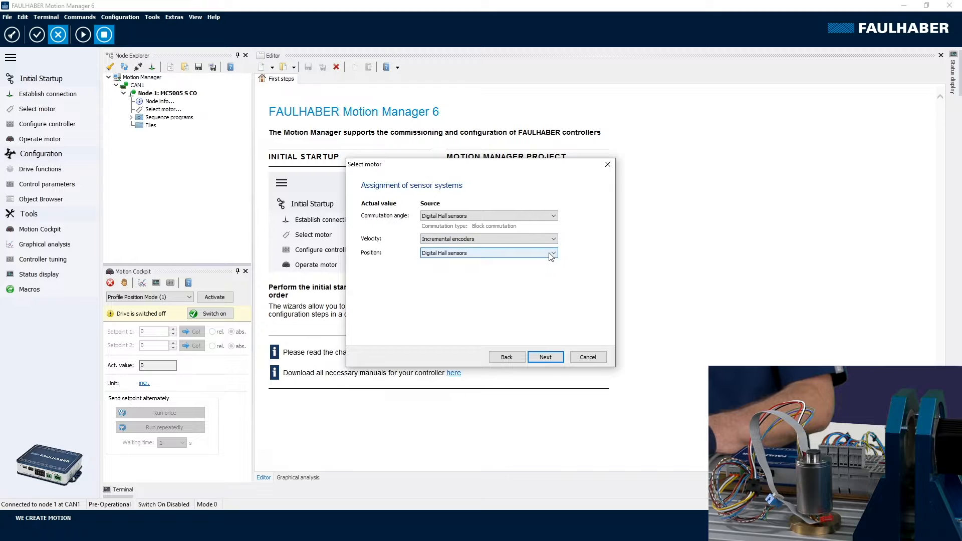
left_click(552, 253)
left_click(529, 269)
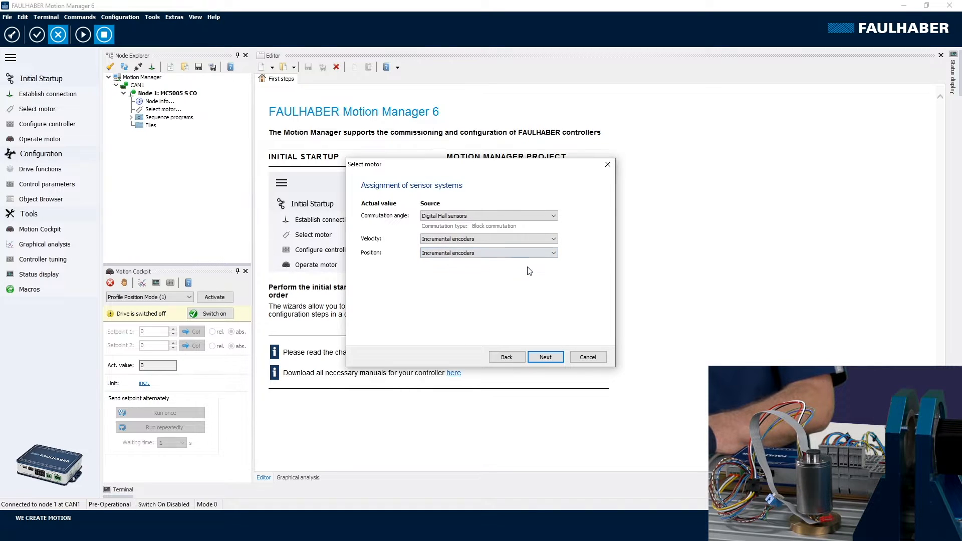
left_click(546, 359)
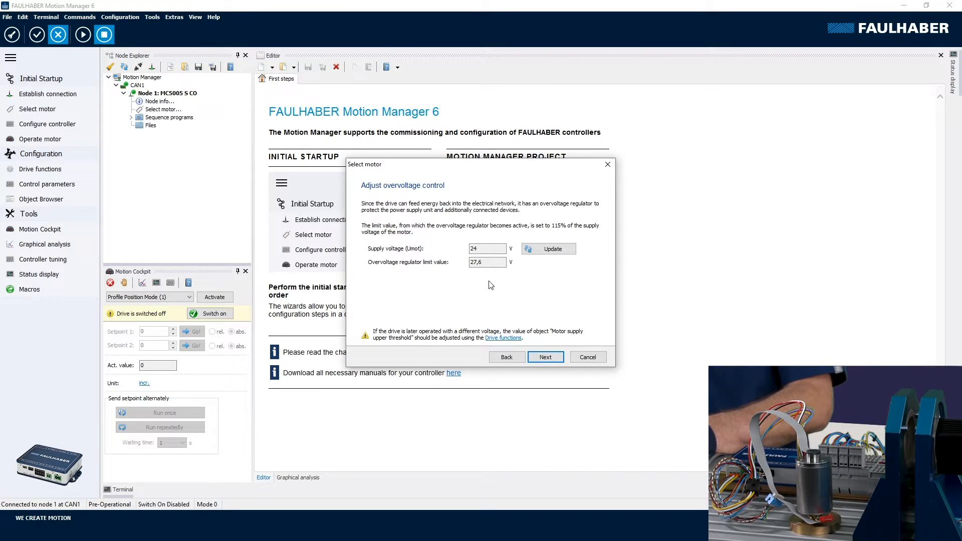
Step: Accept the overvoltage control values and transfer the motor configuration to the controller, without saving the changes permanently
left_click(545, 357)
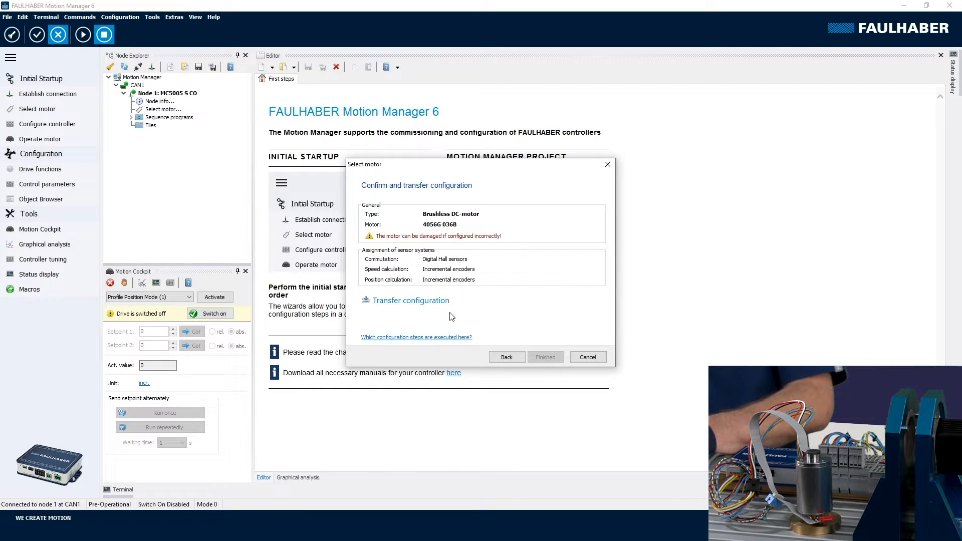
left_click(428, 299)
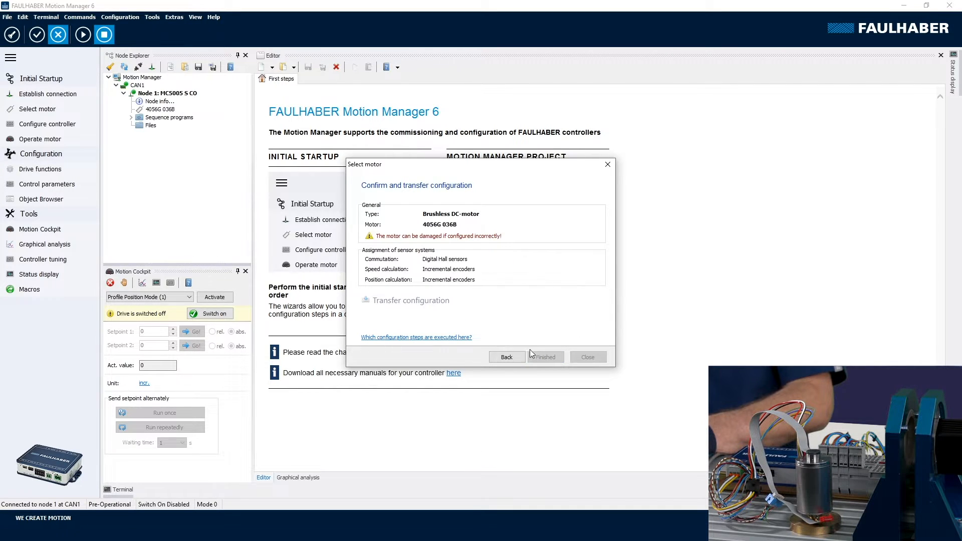
left_click(544, 357)
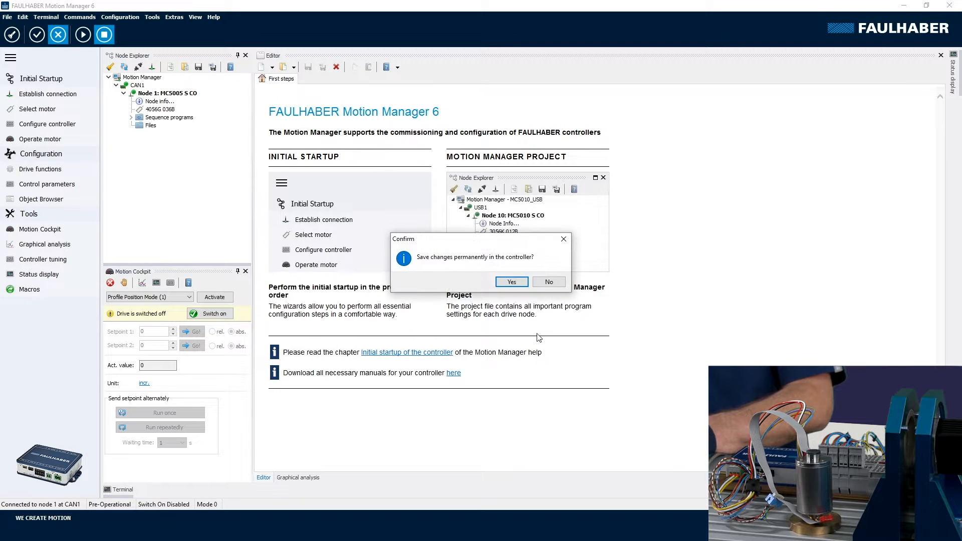
left_click(550, 282)
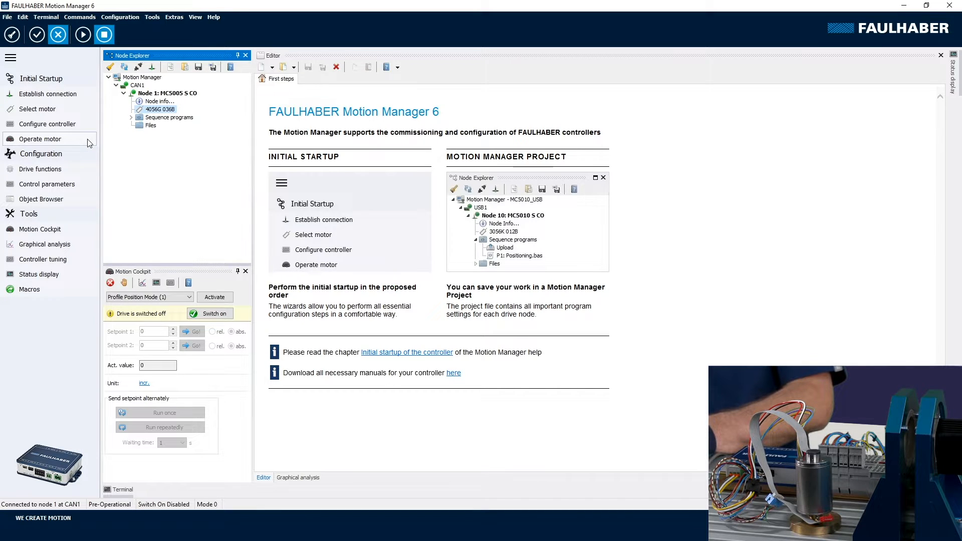
Step: Identify the system parameters automatically in Configure controller by running the start-up method, and proceed to the determined load inertia
left_click(62, 129)
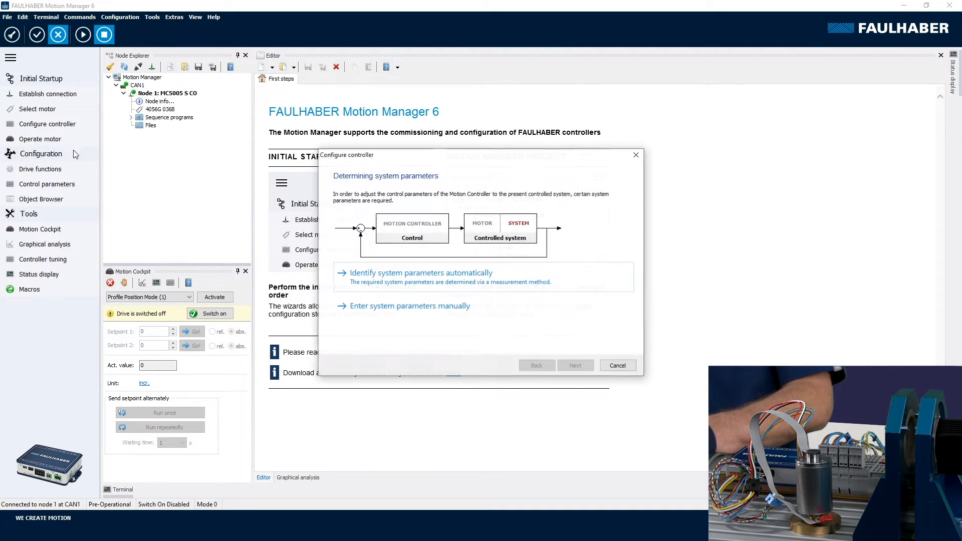
left_click(376, 277)
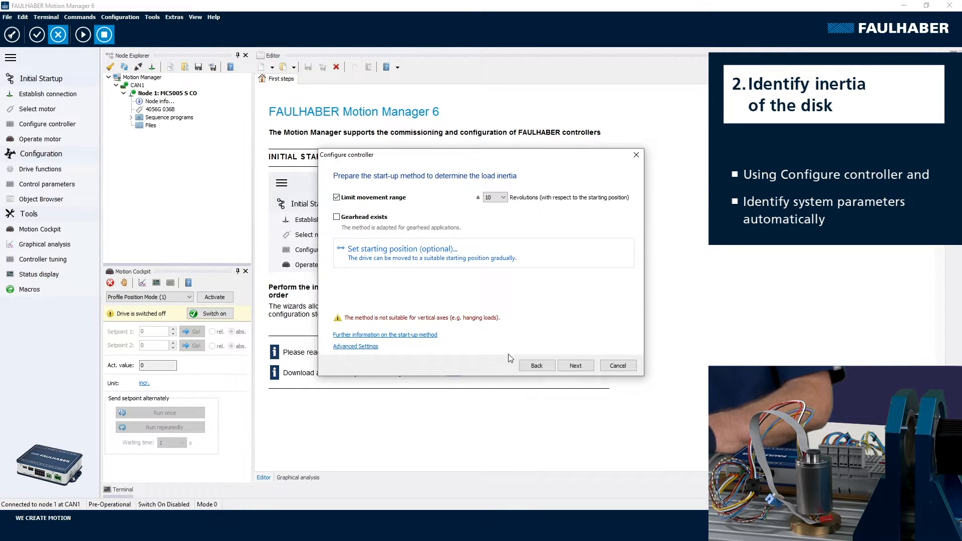
left_click(575, 365)
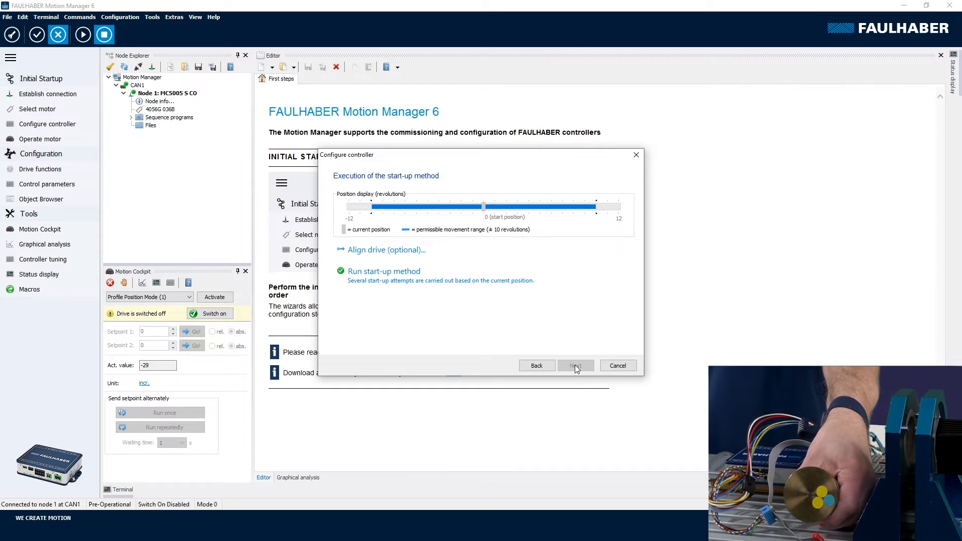
left_click(414, 282)
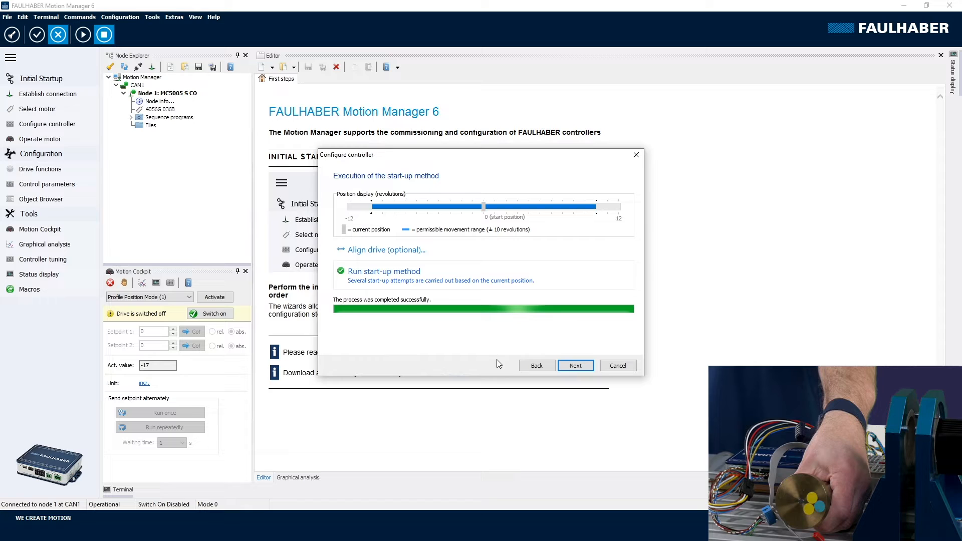
left_click(573, 366)
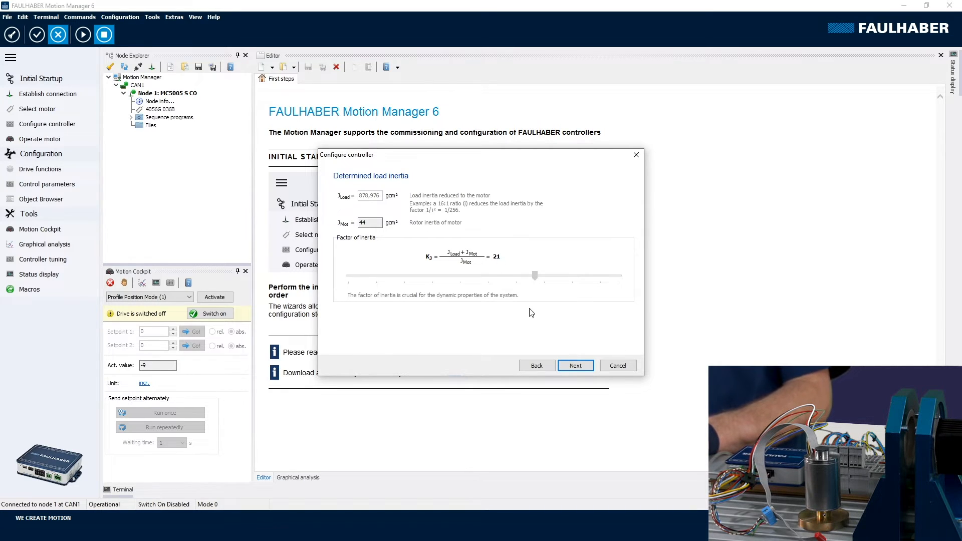
Step: Accept the determined load inertia, transfer the calculated control parameters to the controller, and finish without saving the changes permanently
left_click(574, 369)
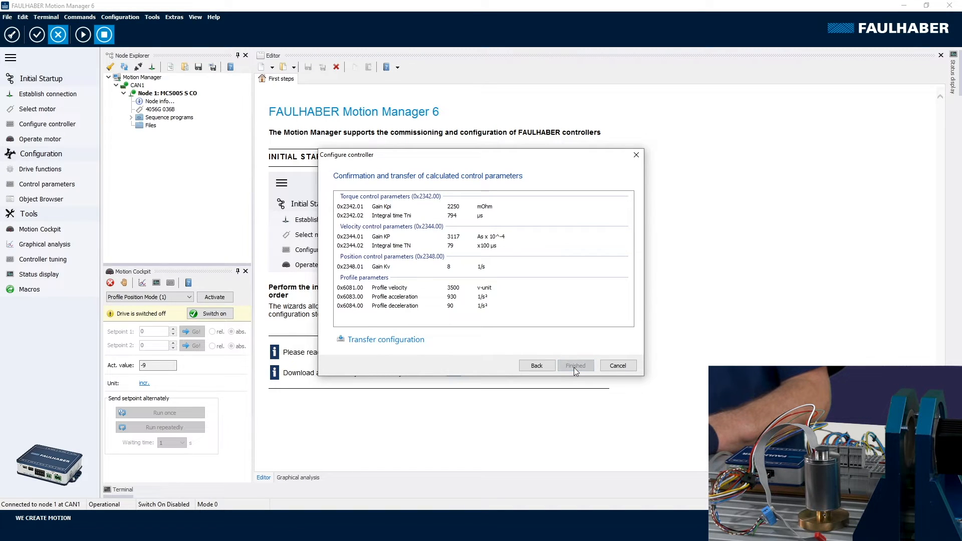
left_click(400, 340)
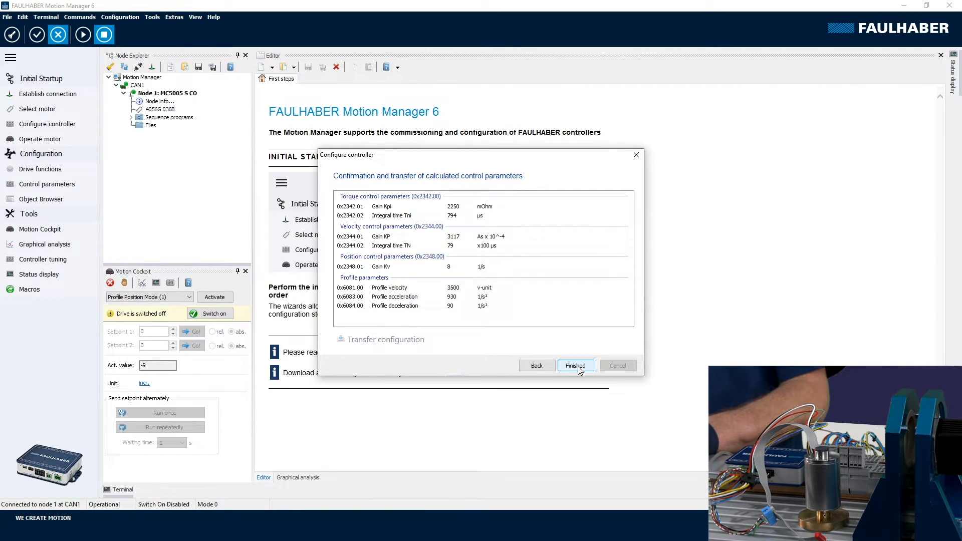
left_click(575, 366)
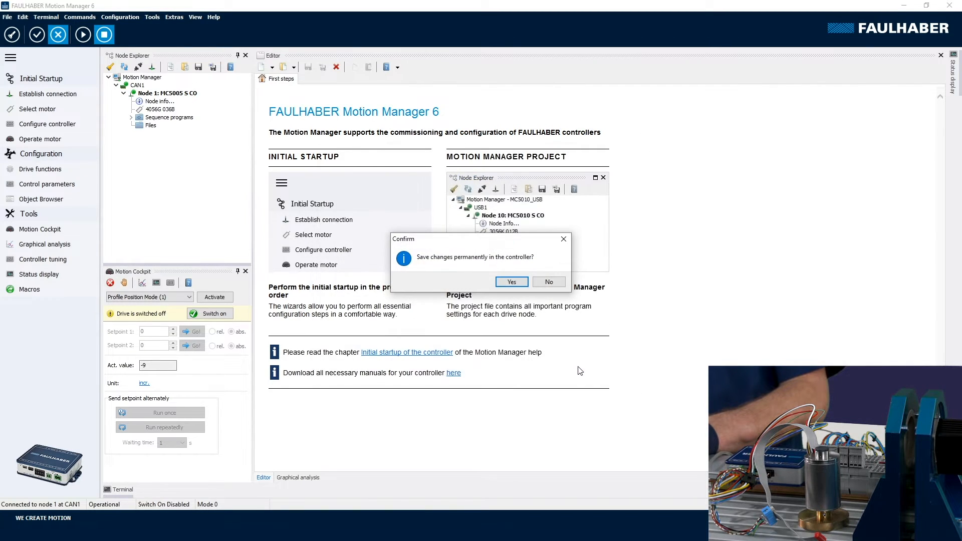
left_click(554, 283)
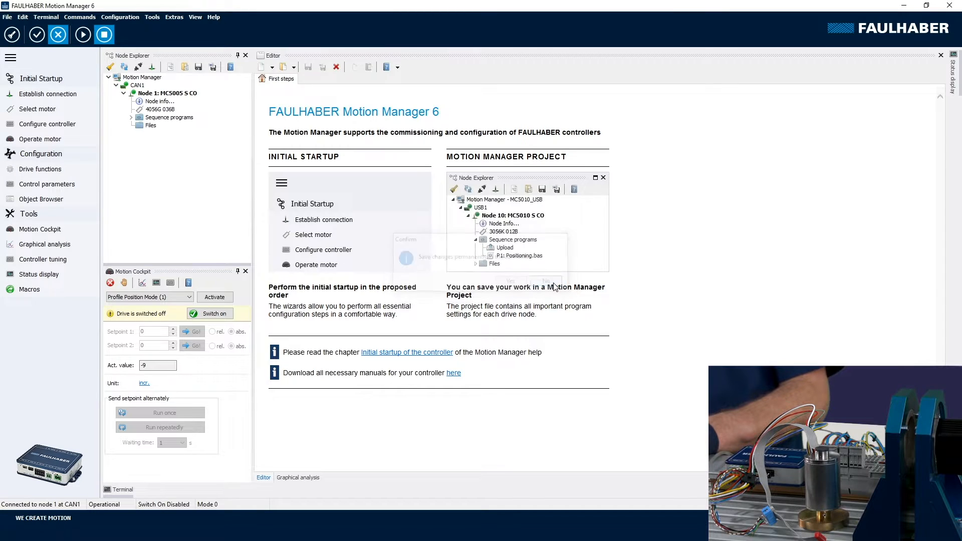
Step: Record one velocity step response in Controller tuning, and raise the velocity and current feedforward factors to 128 (100%)
left_click(26, 267)
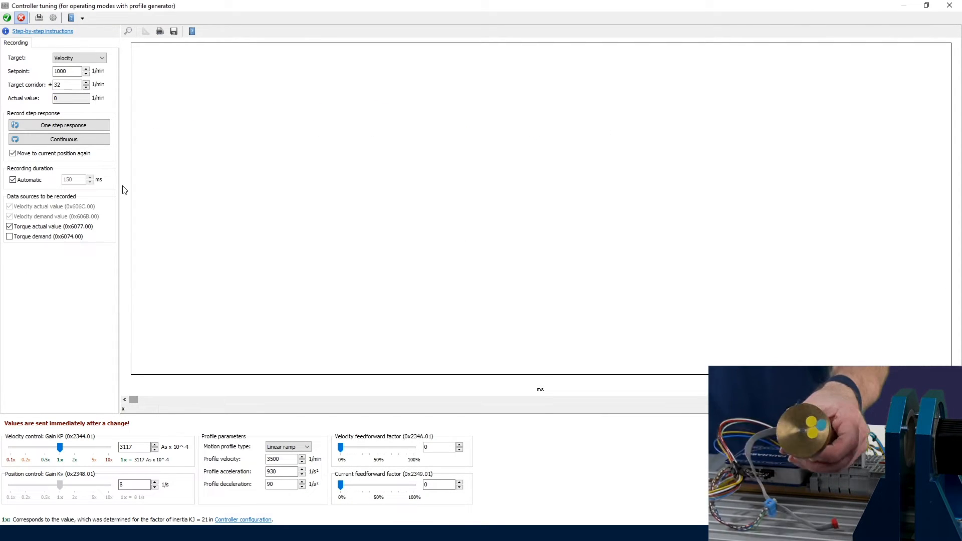
left_click(65, 130)
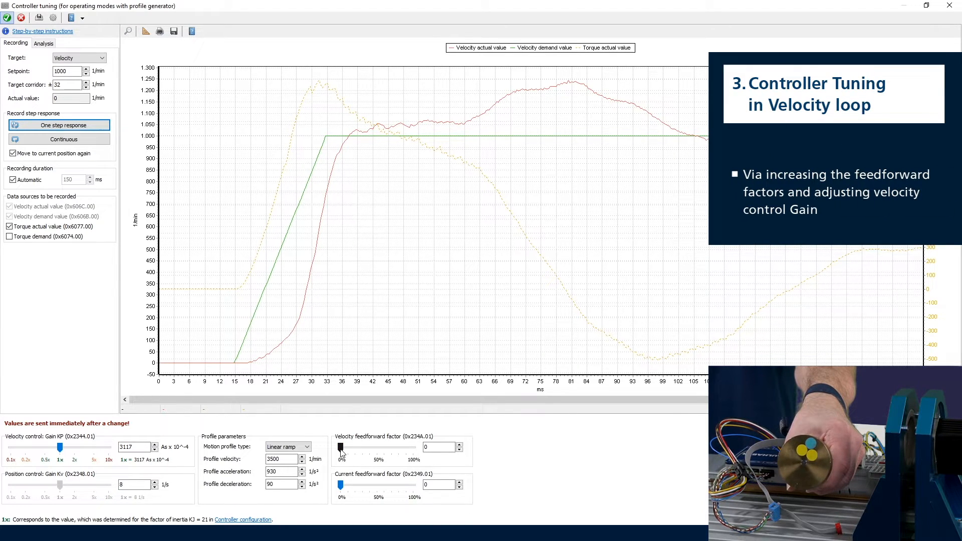
left_click_drag(341, 447, 412, 447)
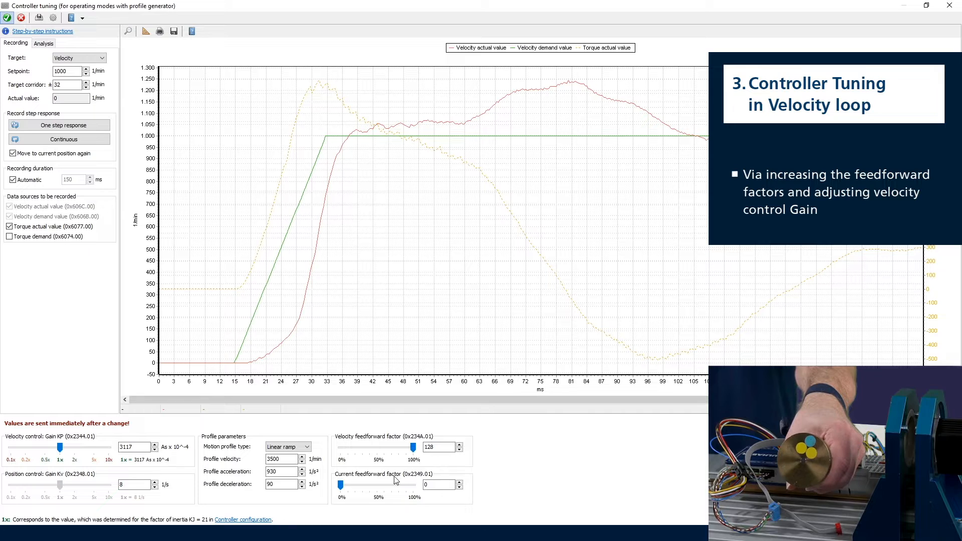
left_click_drag(340, 484, 435, 487)
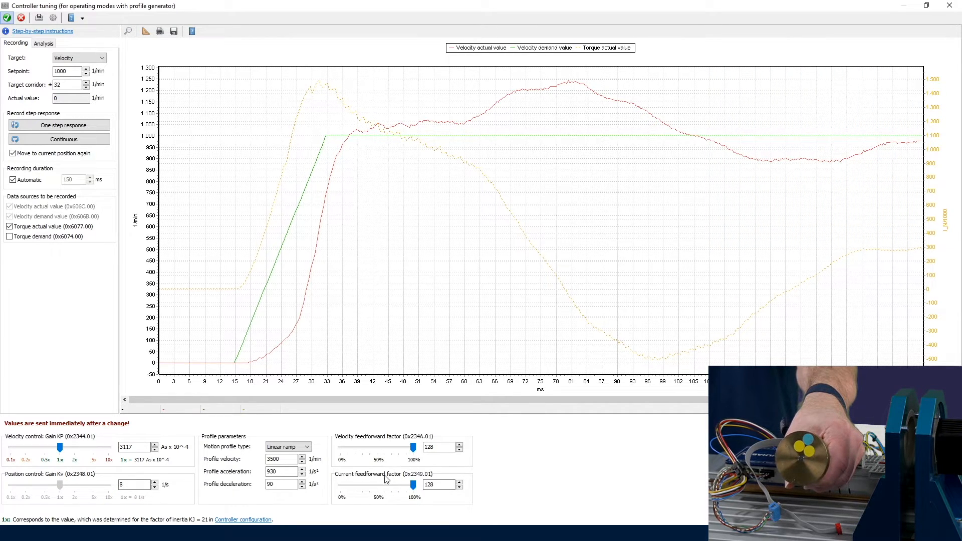
Step: Set the profile acceleration to 600 1/s² and the profile deceleration to 200 1/s²
double_click(280, 470)
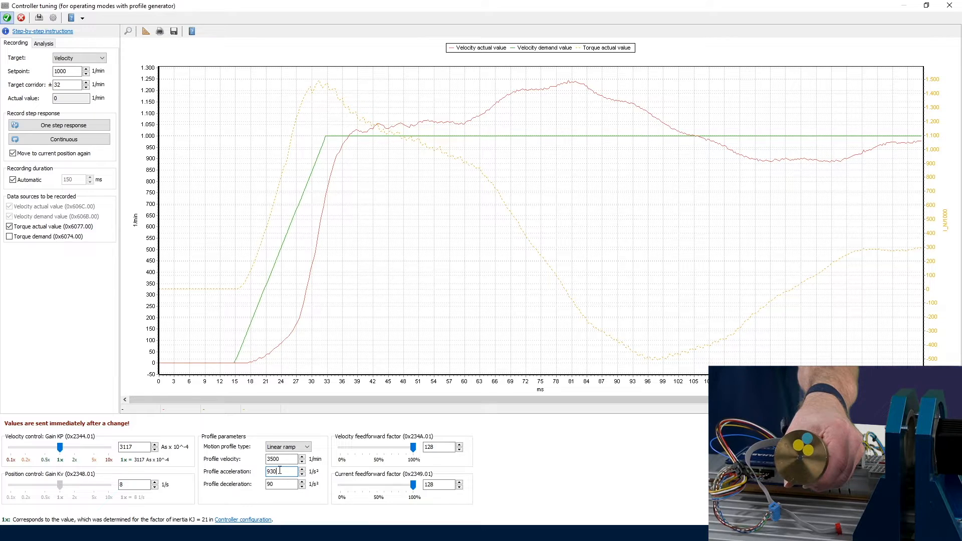
key("BackSpace")
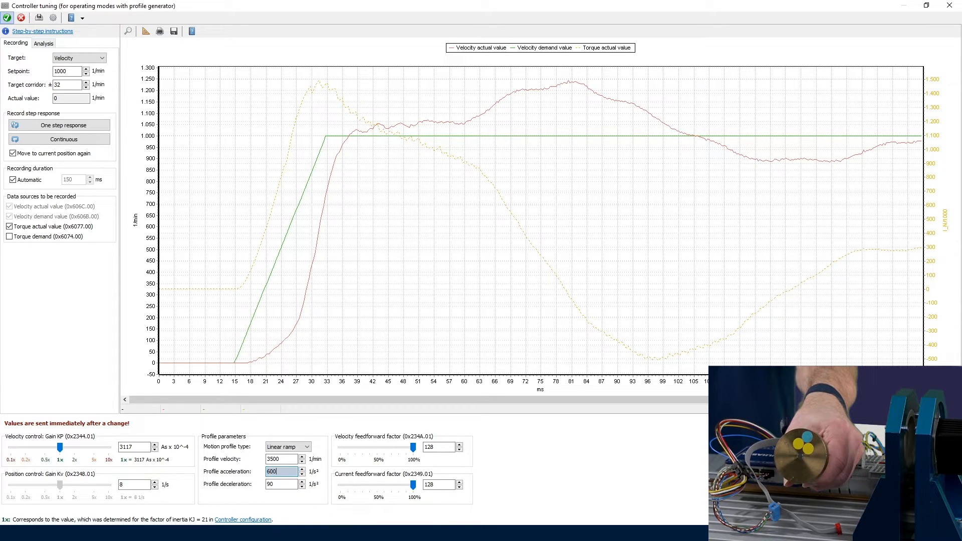
key("Tab")
type("2")
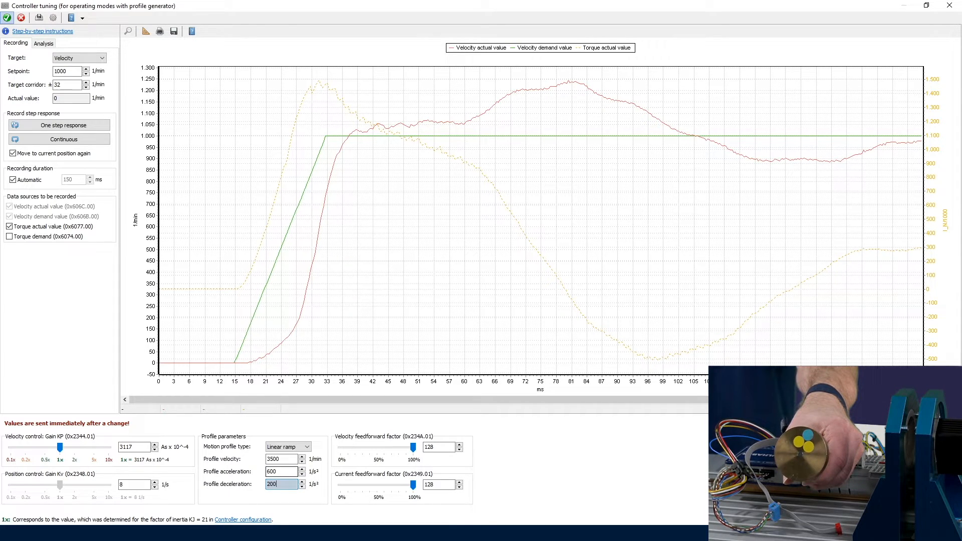
key("Return")
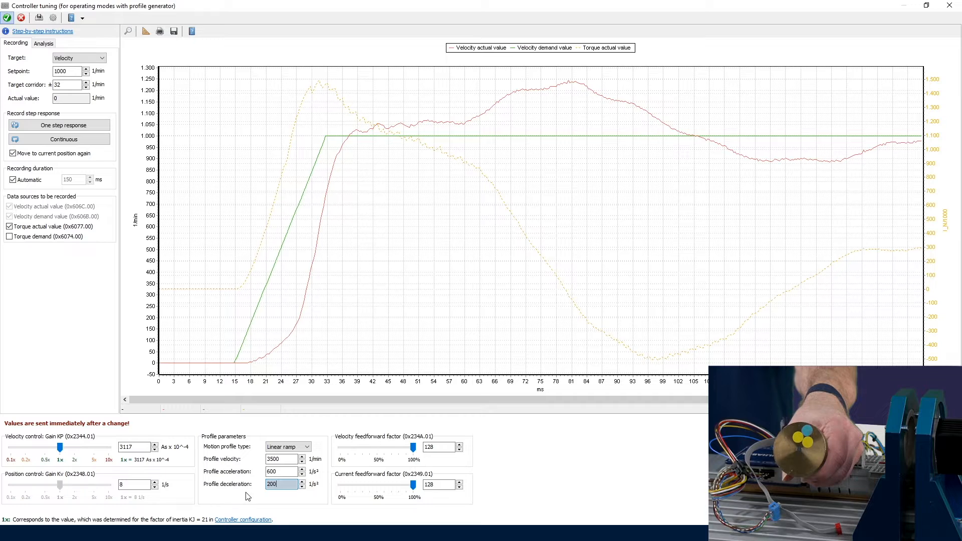
Step: Set the velocity control gain KP to 5000 As x 10^-4
left_click(137, 445)
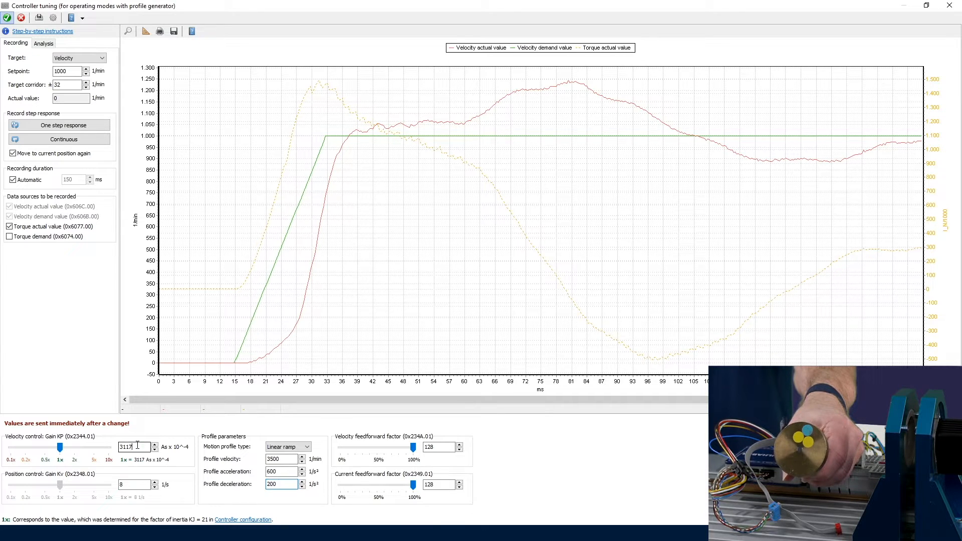
key("BackSpace")
key("BackSpace")
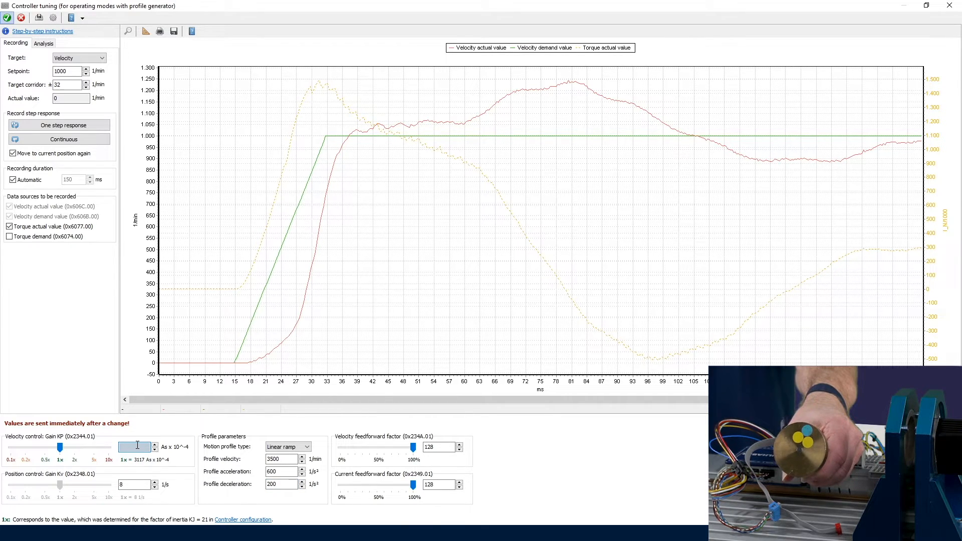
type("5000")
key("Return")
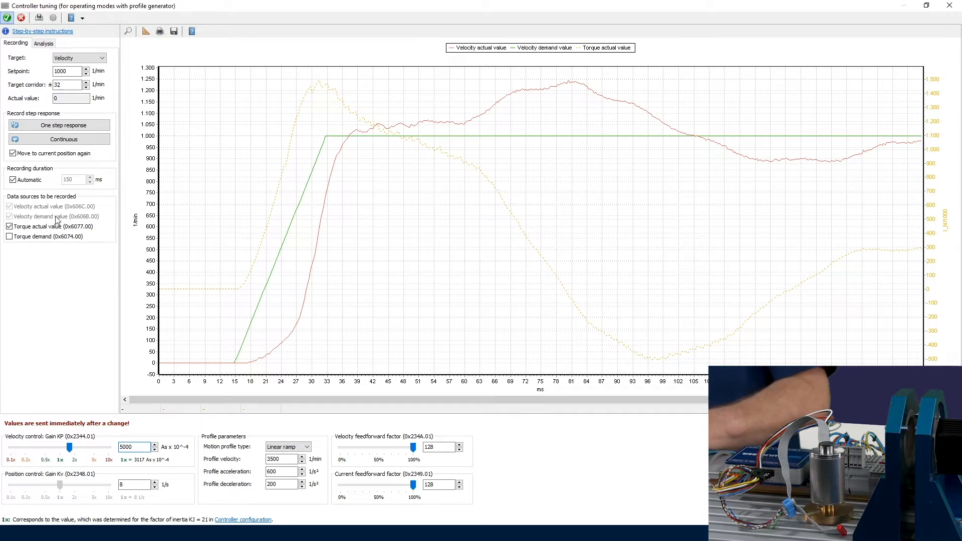
Step: Switch the tuning target to Position (relative) and record one step response
left_click(77, 59)
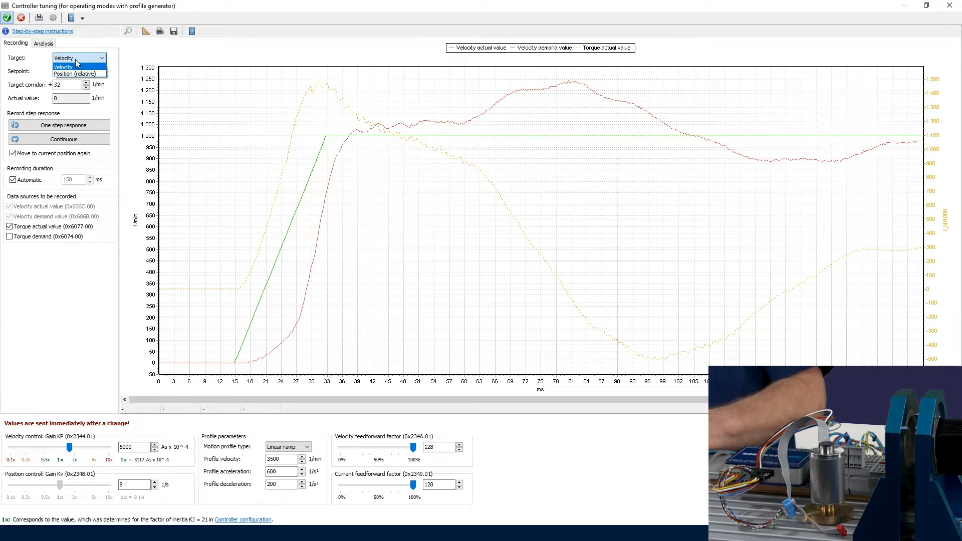
left_click(76, 73)
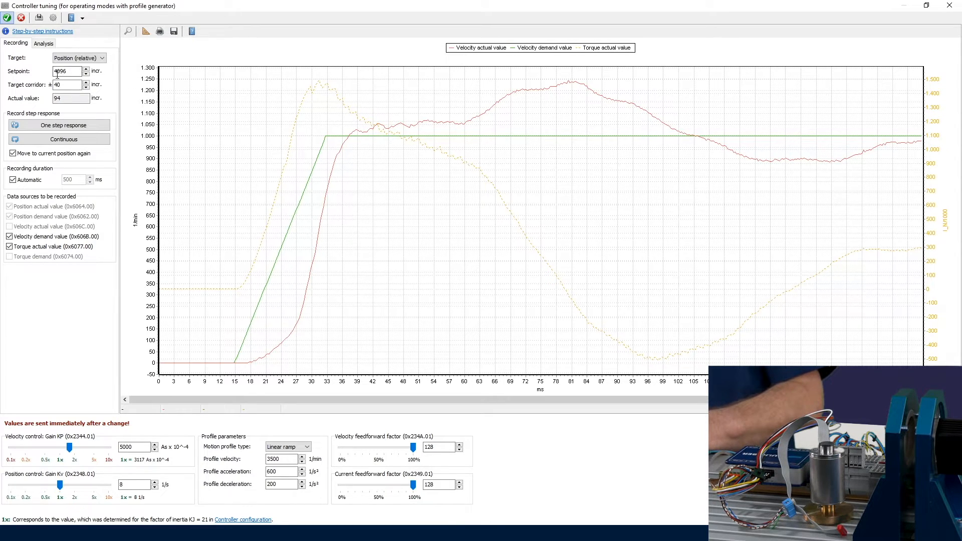
left_click(78, 126)
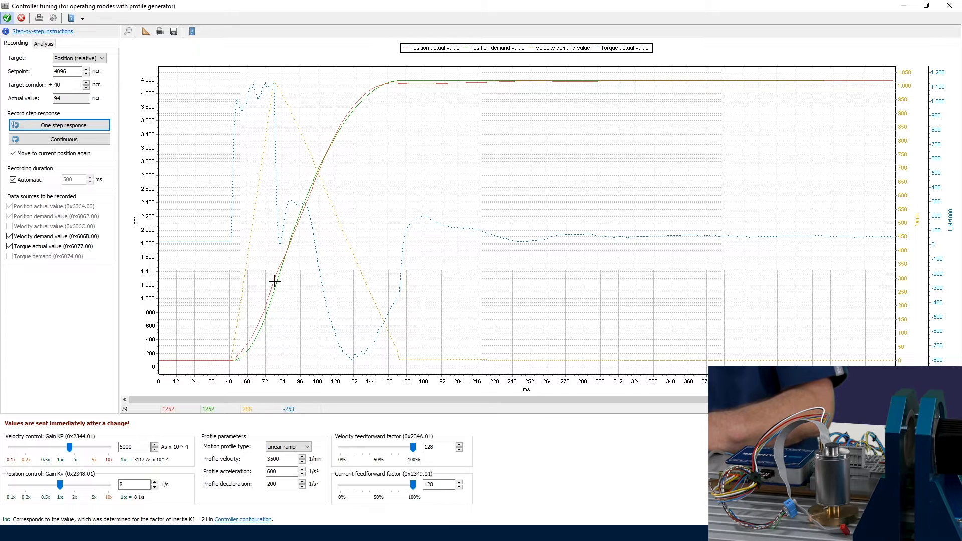
Step: Set the position control gain Kv to 20 1/s and record another position step response
double_click(135, 484)
type("20")
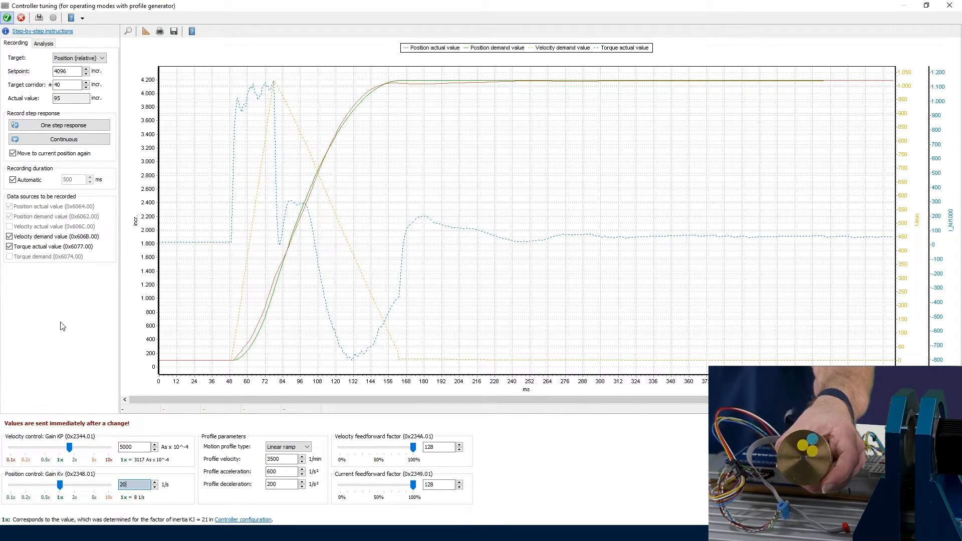
left_click(71, 129)
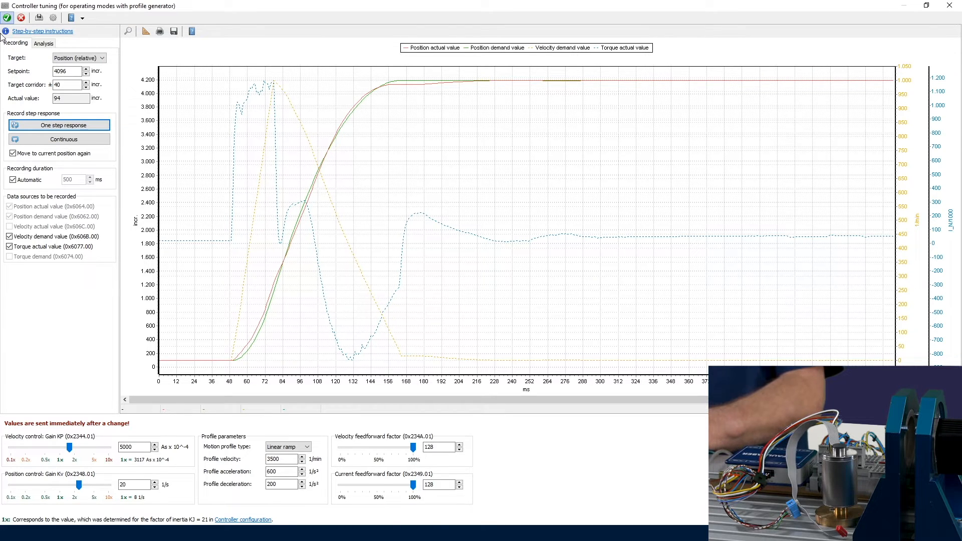
Step: Save the tuned parameters permanently in the controller and close Controller tuning
left_click(38, 18)
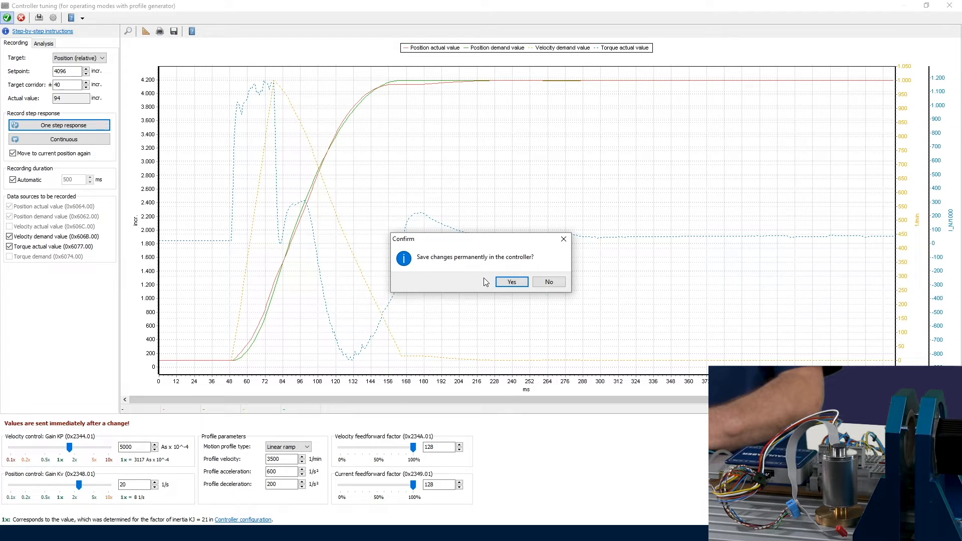
left_click(509, 281)
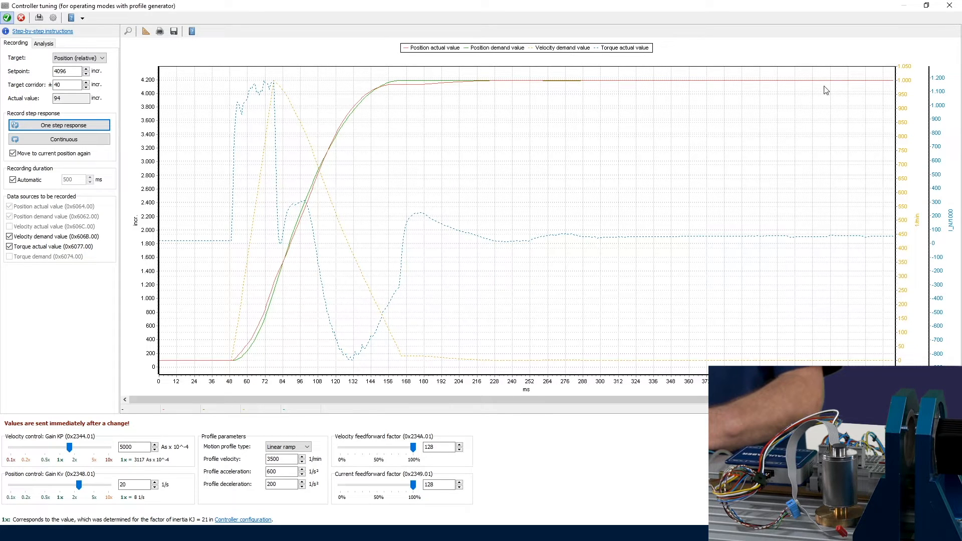
left_click(949, 6)
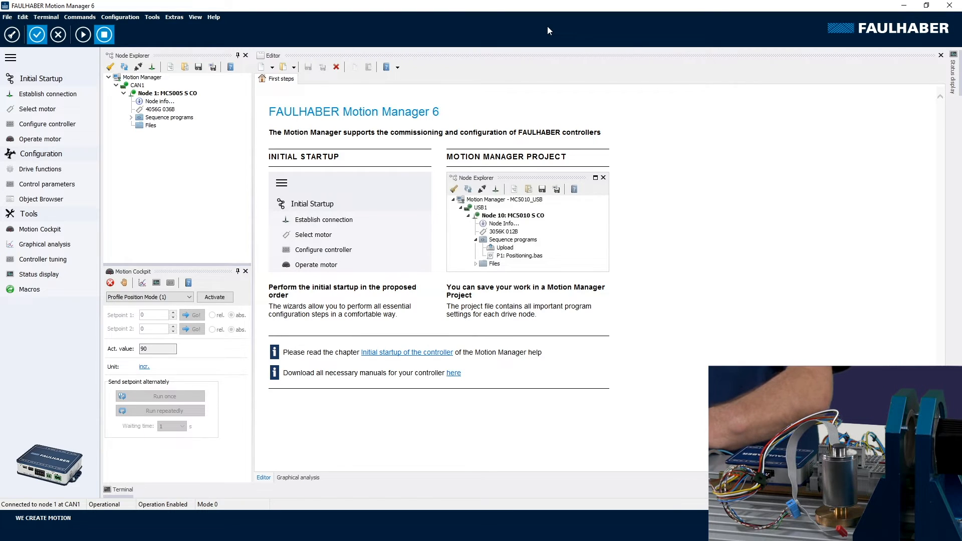
Step: Enable Commutation sequence ABC (0x01) for non-Faulhaber digital Hall settings in the advanced encoder drive functions, send it, and save it permanently
left_click(41, 171)
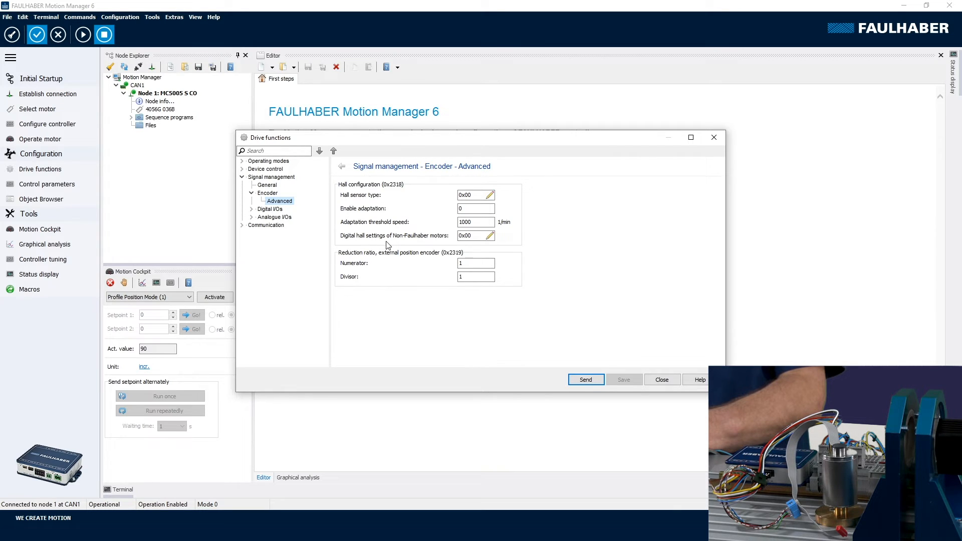
left_click(490, 236)
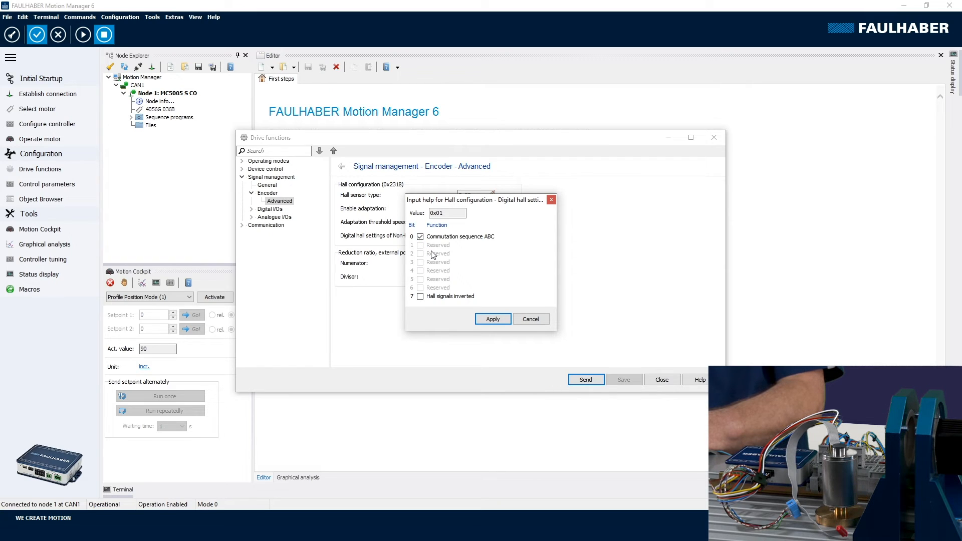
left_click(492, 319)
left_click(588, 382)
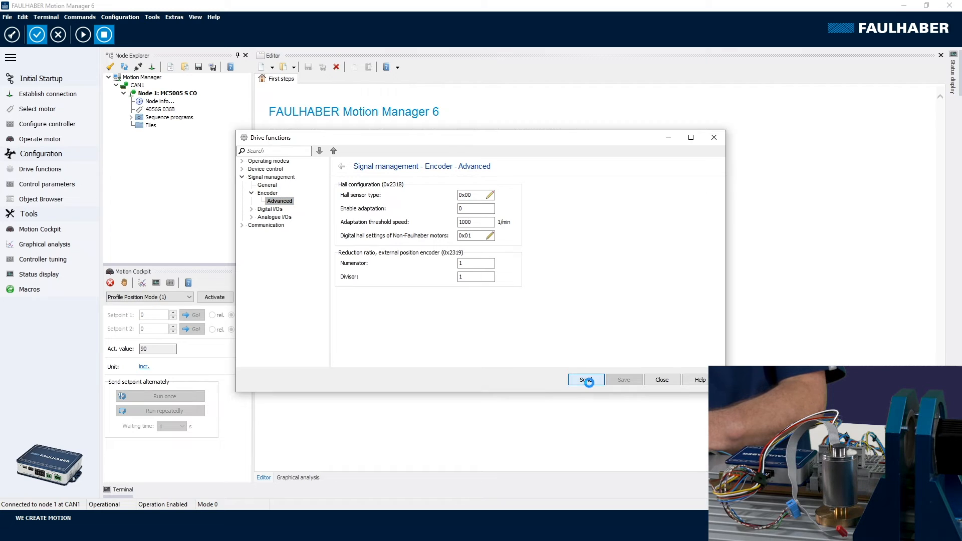
left_click(617, 382)
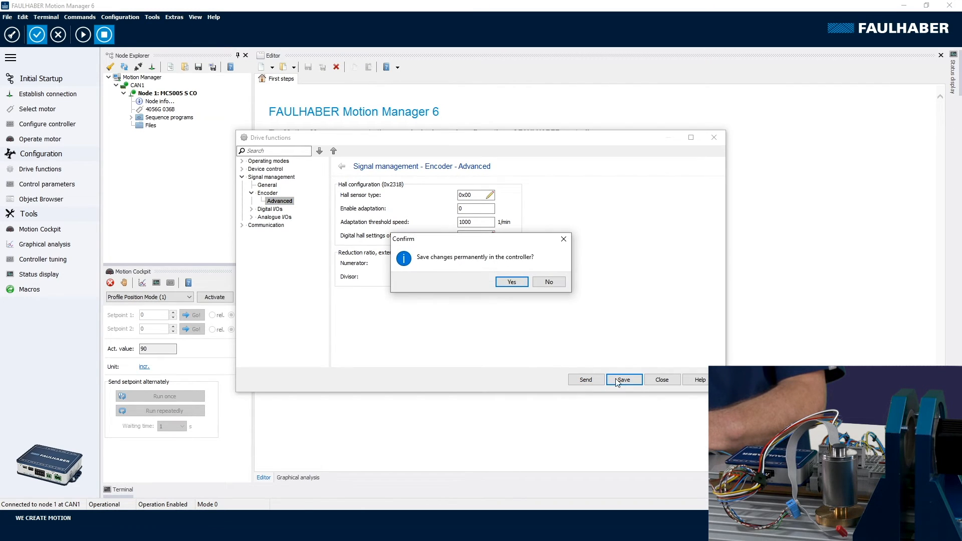
left_click(516, 283)
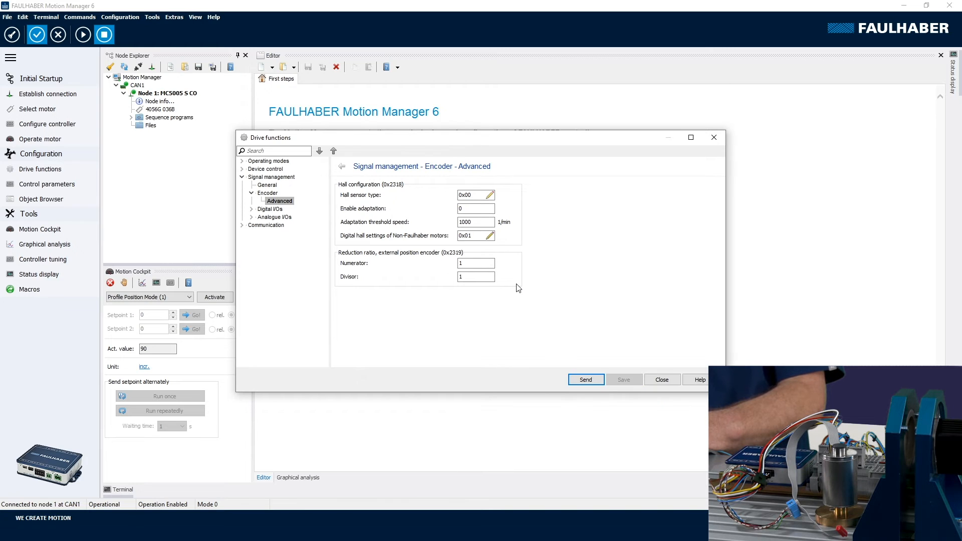